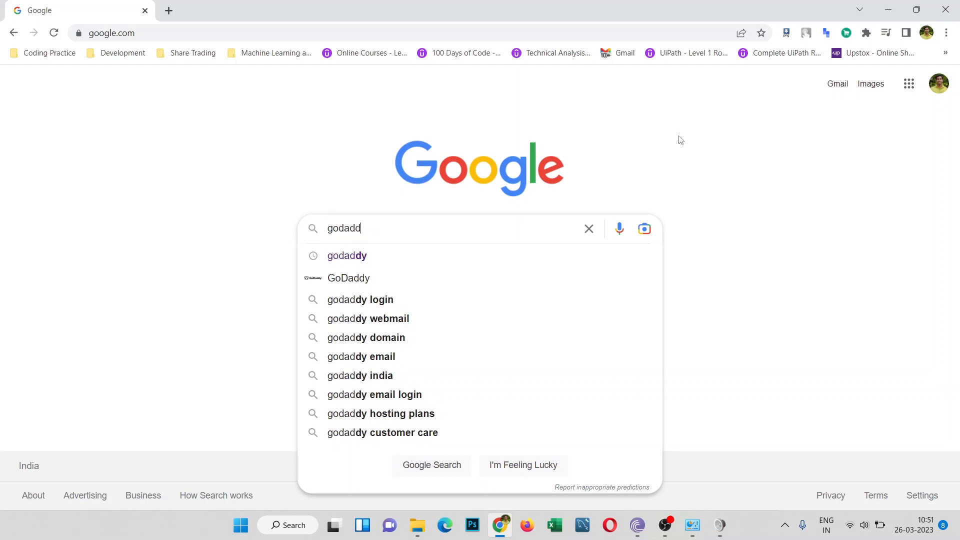
# Step: Search Google for godaddy and open GoDaddy's India homepage from the results
pyautogui.press('Return')
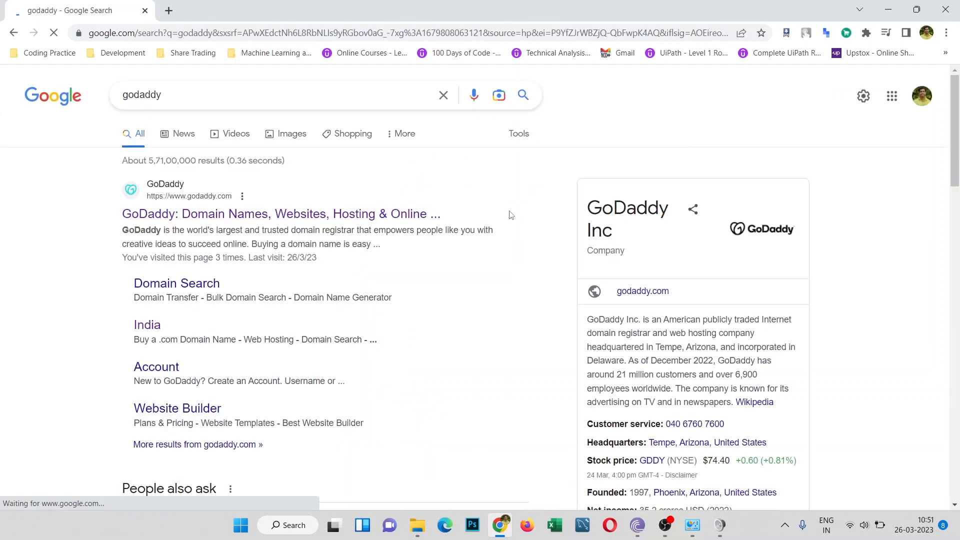
pyautogui.click(378, 222)
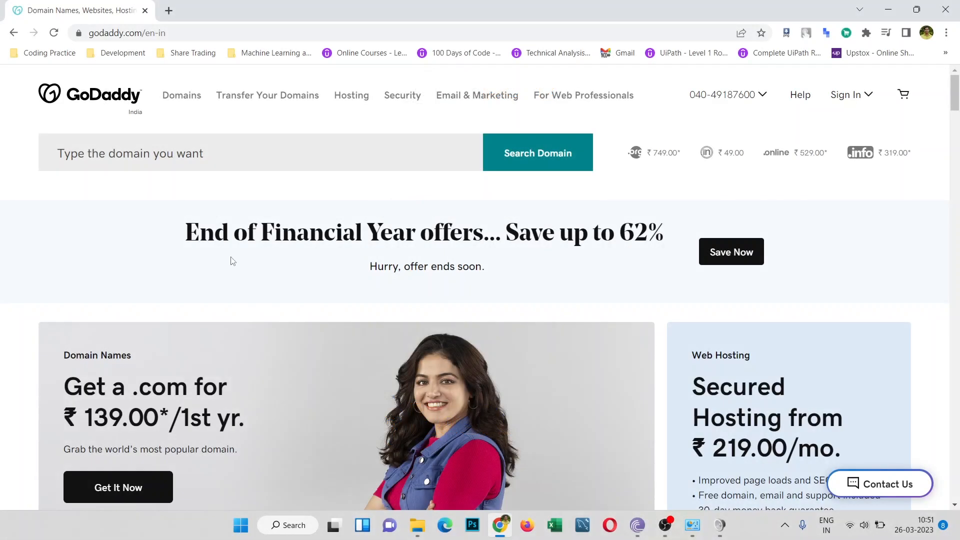
# Step: Go to the Web Hosting page from the Hosting menu and scroll down to the plan cards
pyautogui.click(352, 98)
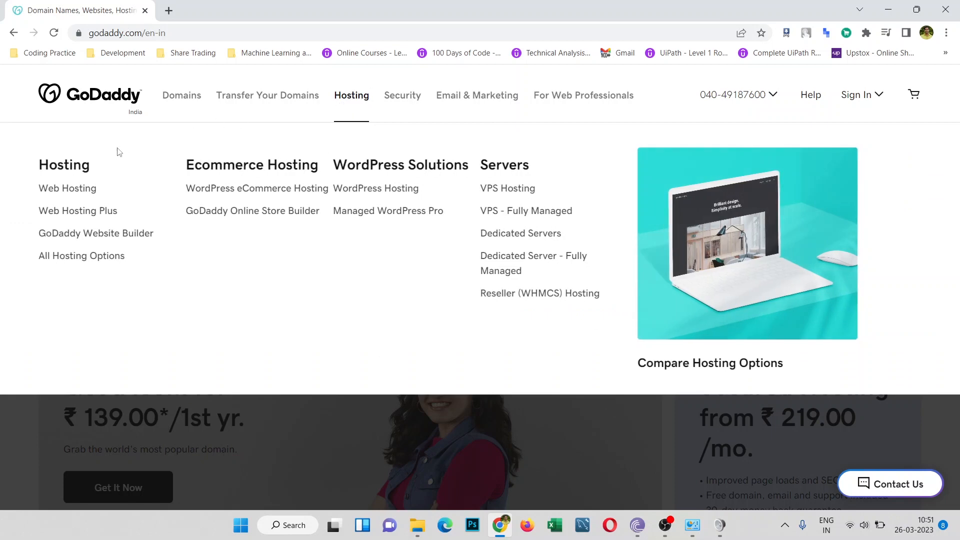
pyautogui.click(73, 188)
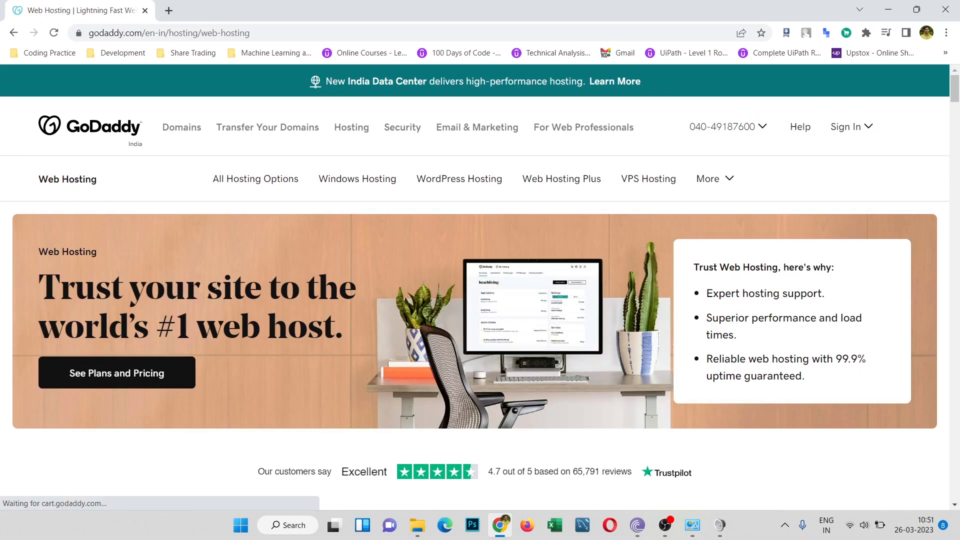
pyautogui.scroll(-3, 217, 288)
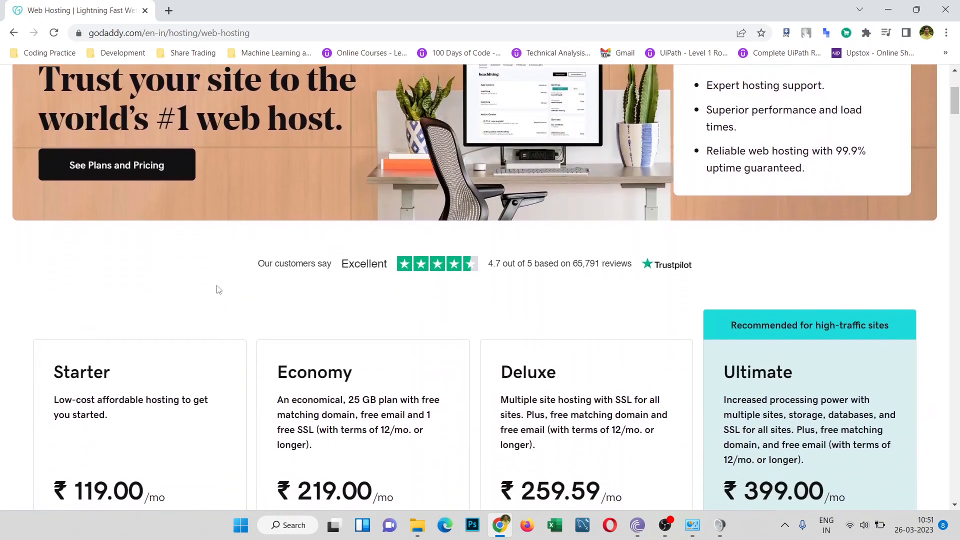
pyautogui.scroll(-3, 217, 289)
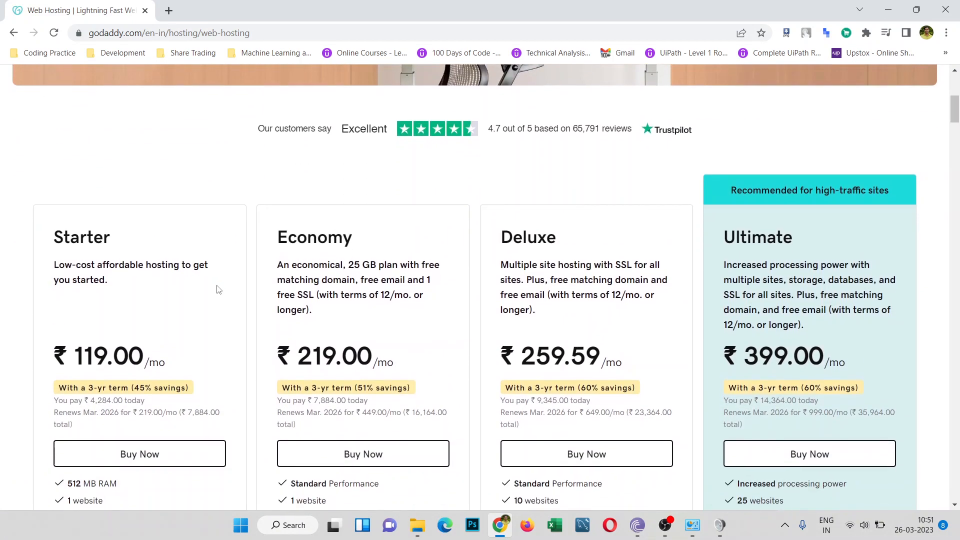
pyautogui.scroll(-3, 216, 289)
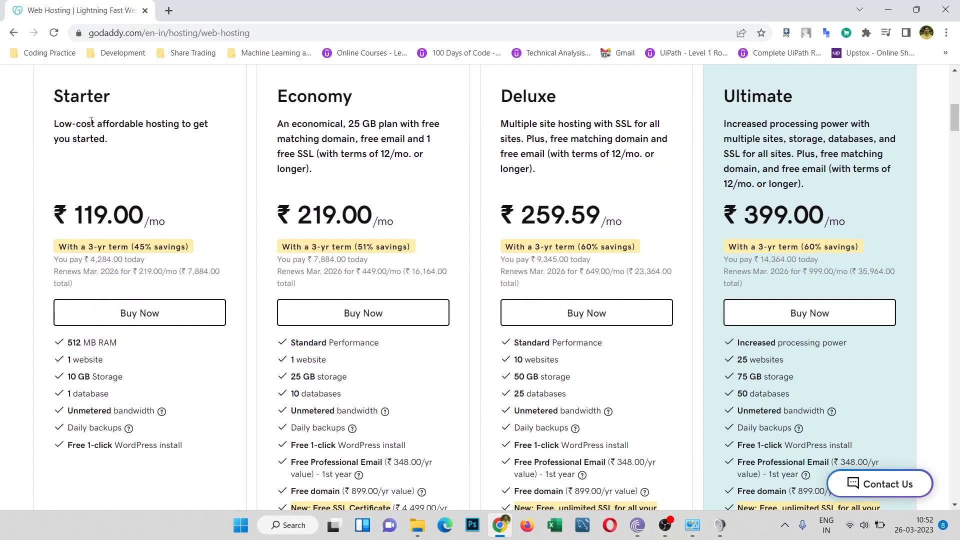
# Step: Compare the Deluxe and Starter plans, noting Starter's 1 website limit
pyautogui.doubleClick(507, 96)
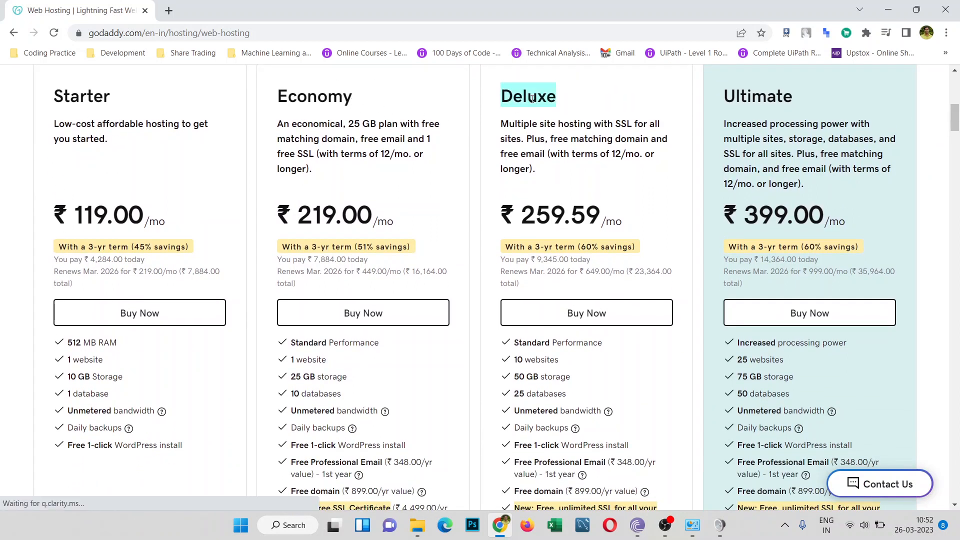
pyautogui.click(773, 97)
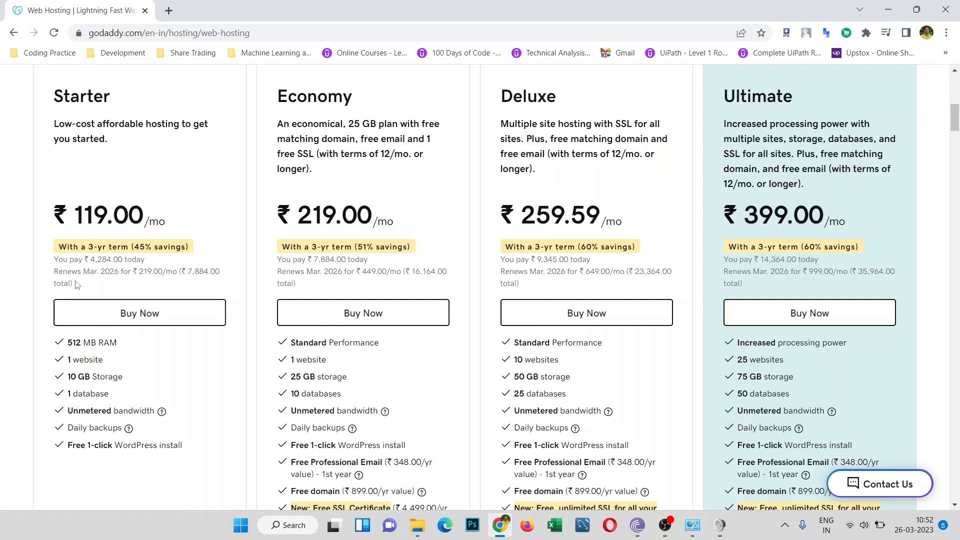
pyautogui.doubleClick(74, 102)
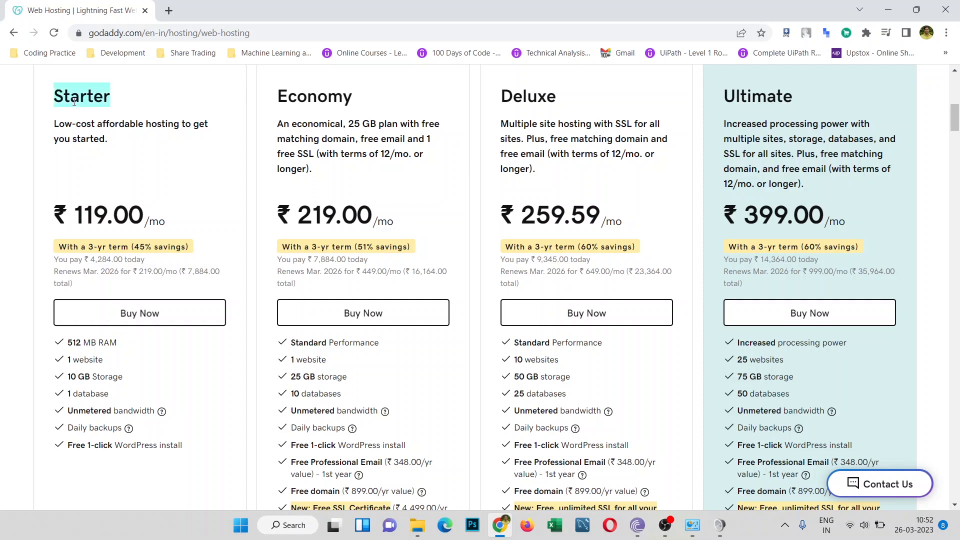
pyautogui.click(253, 126)
pyautogui.scroll(-2, 257, 204)
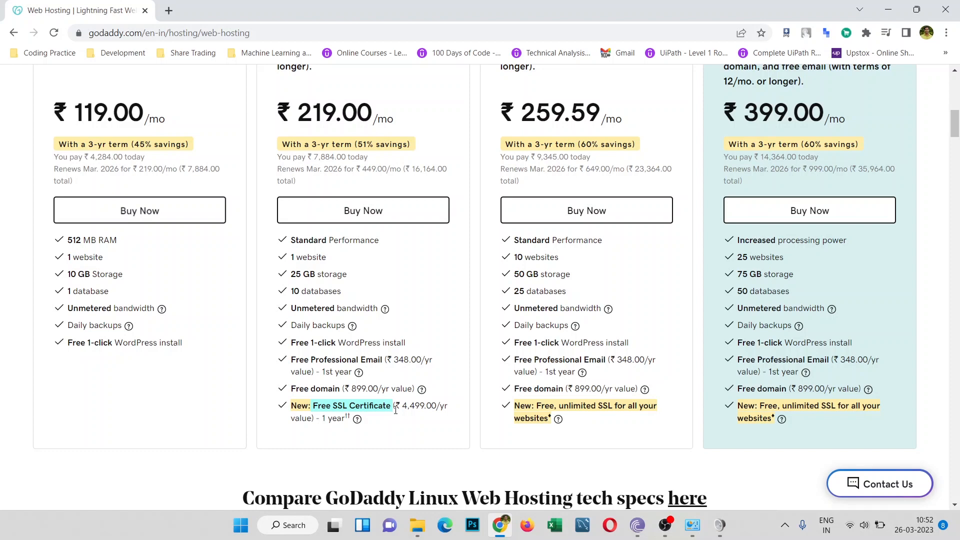
pyautogui.scroll(2, 396, 409)
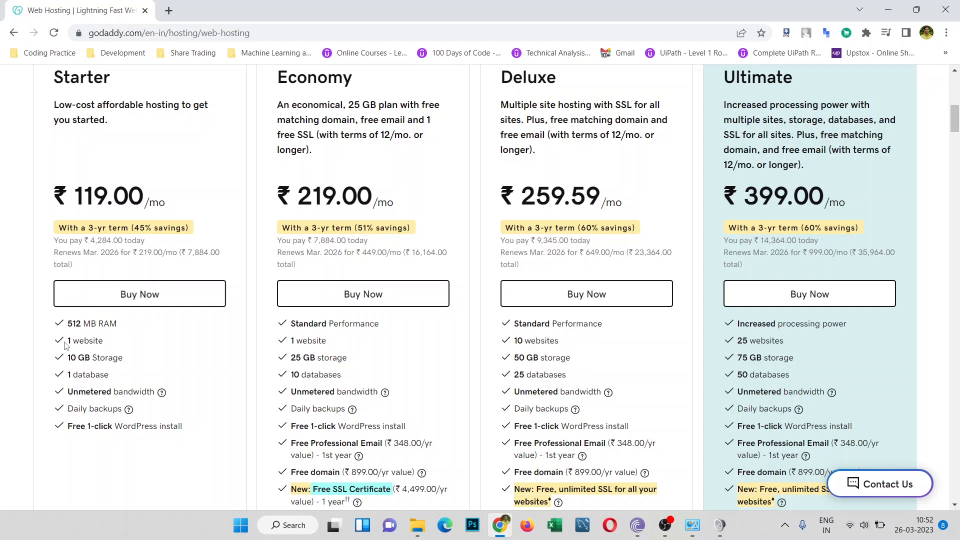
pyautogui.moveTo(66, 343); pyautogui.dragTo(111, 344)
pyautogui.scroll(1, 97, 208)
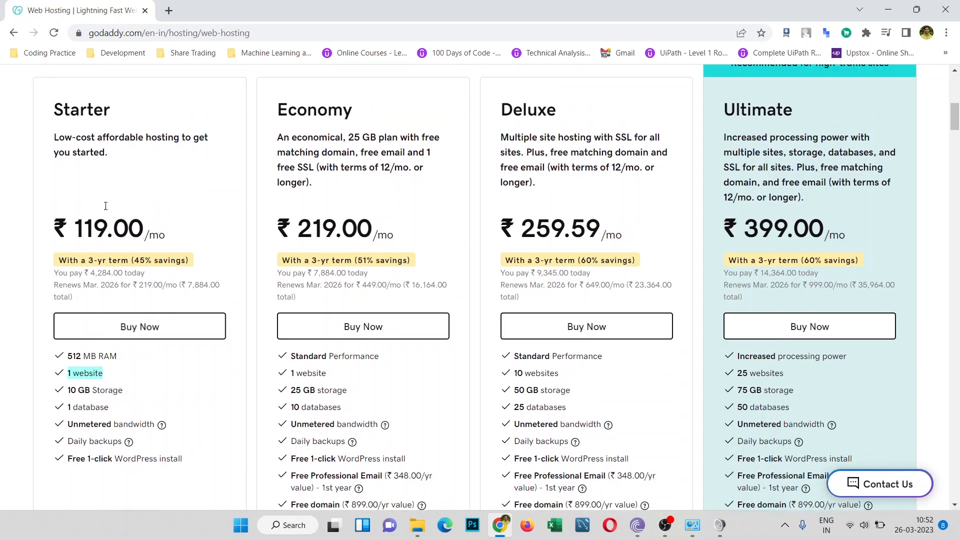
pyautogui.click(106, 210)
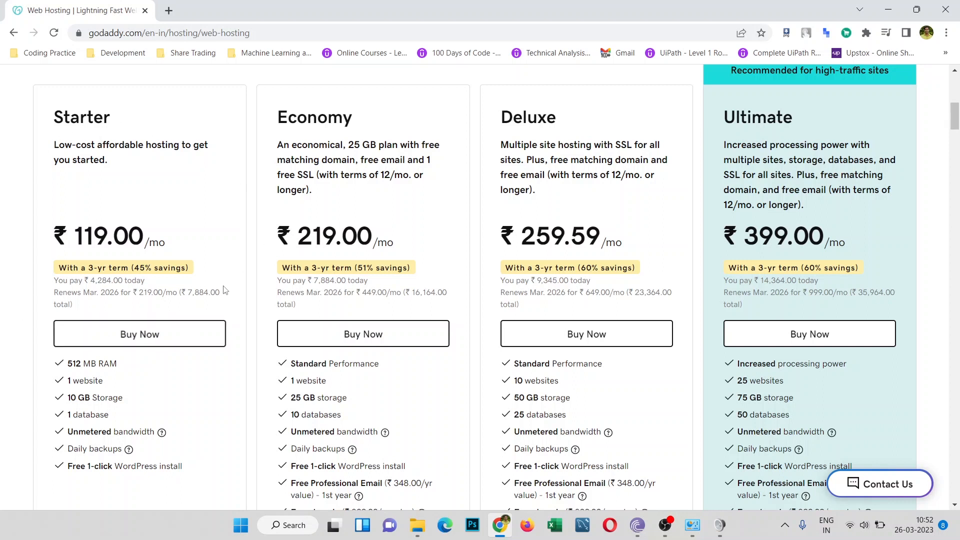
# Step: Add the Starter plan (renews at 219.00/mo) to the cart and remove the duplicate item
pyautogui.click(178, 340)
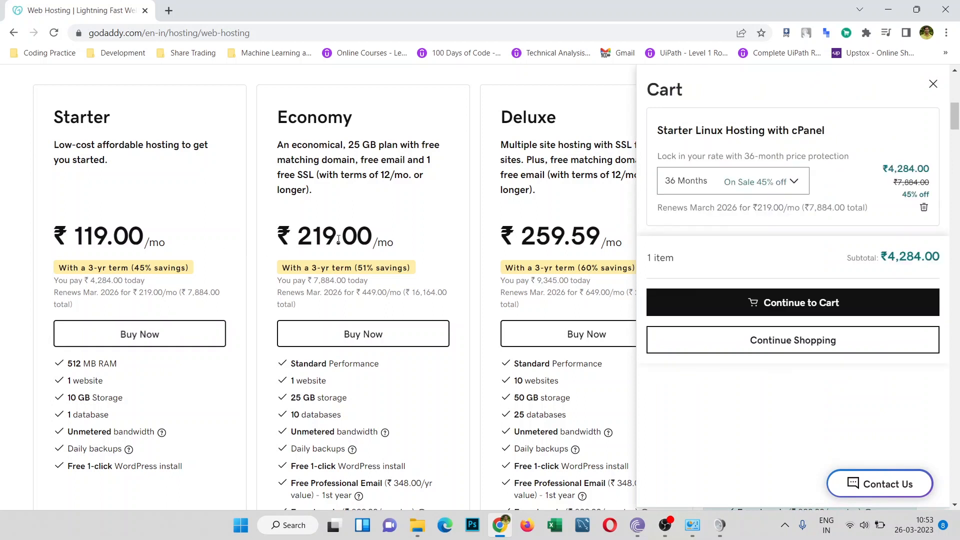
pyautogui.moveTo(290, 268); pyautogui.dragTo(391, 263)
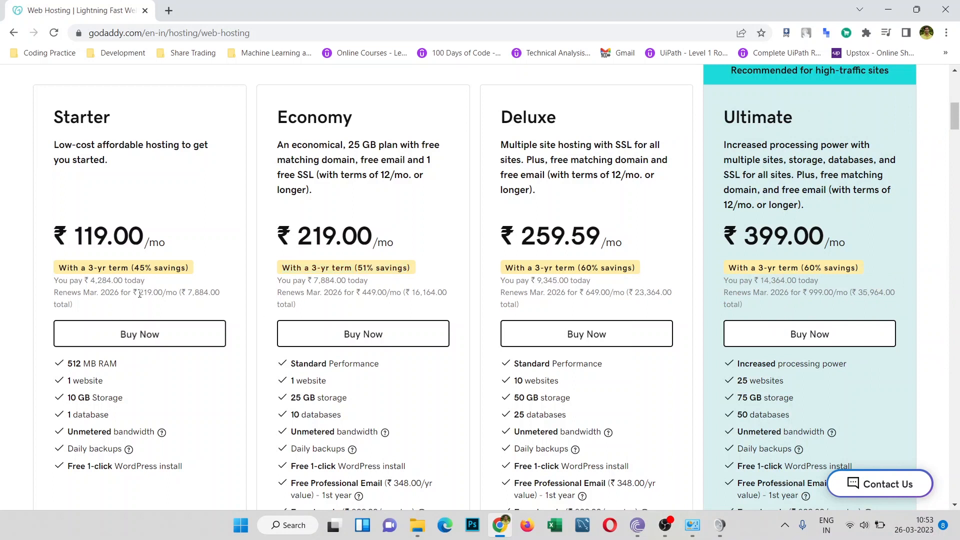
pyautogui.moveTo(139, 294); pyautogui.dragTo(177, 293)
pyautogui.click(170, 340)
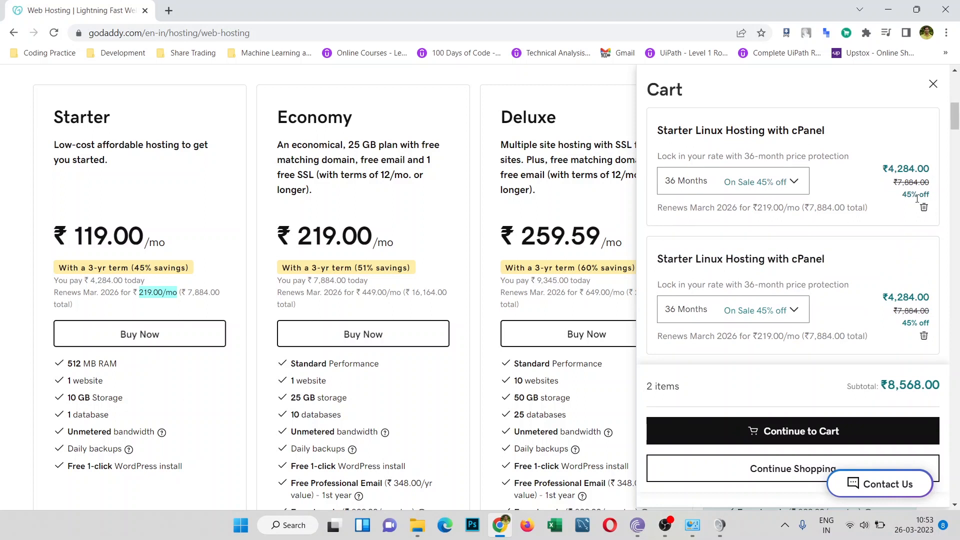
pyautogui.click(923, 209)
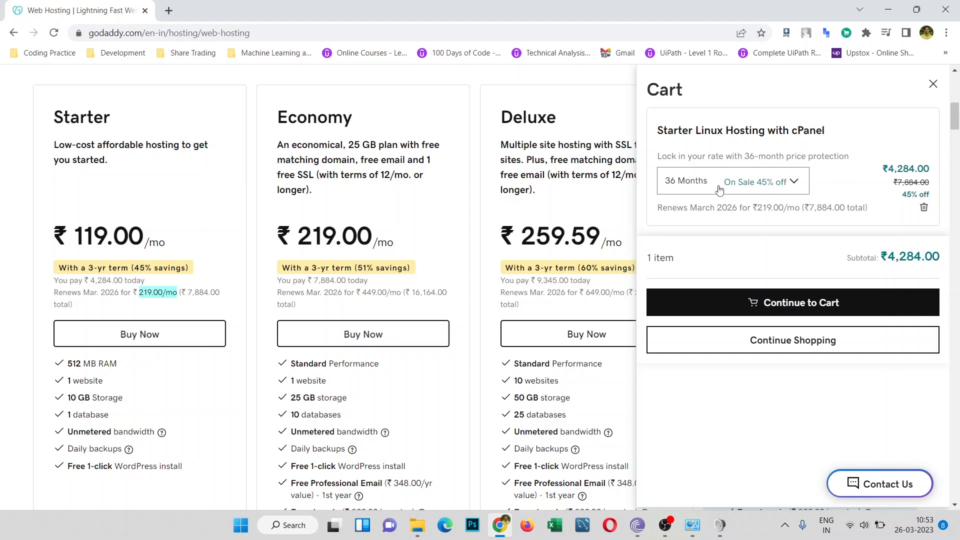
# Step: Change the Starter hosting term to 1 Month at ₹269.00 and continue toward checkout
pyautogui.moveTo(743, 156); pyautogui.dragTo(860, 156)
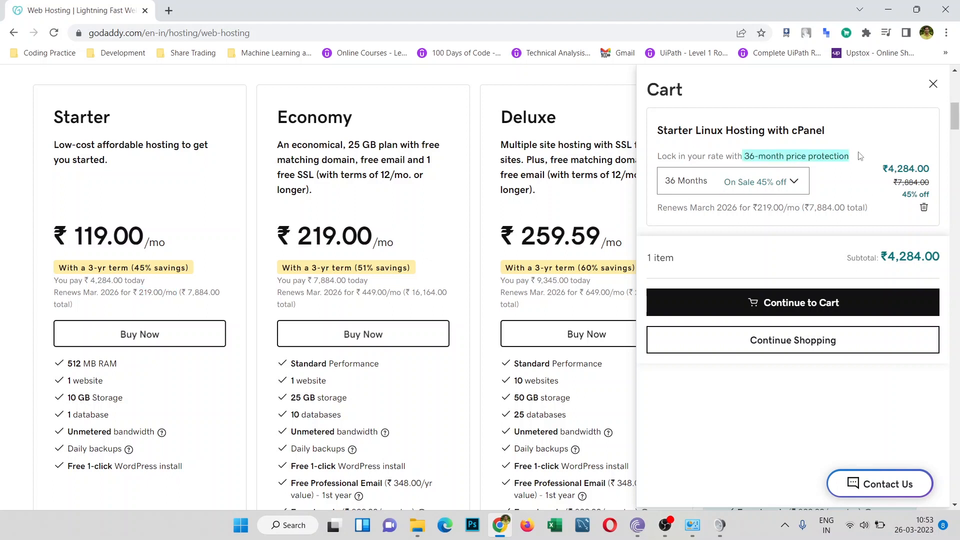
pyautogui.click(768, 190)
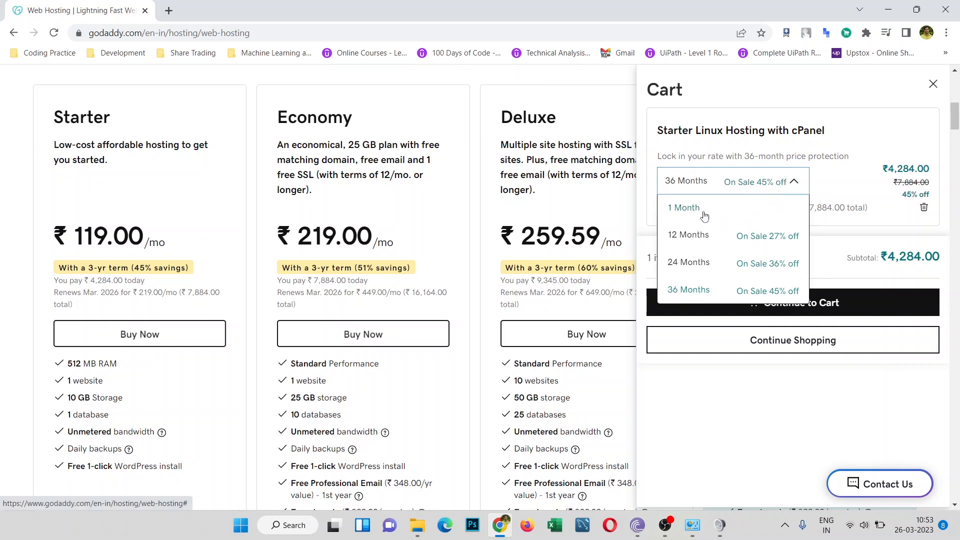
pyautogui.click(705, 215)
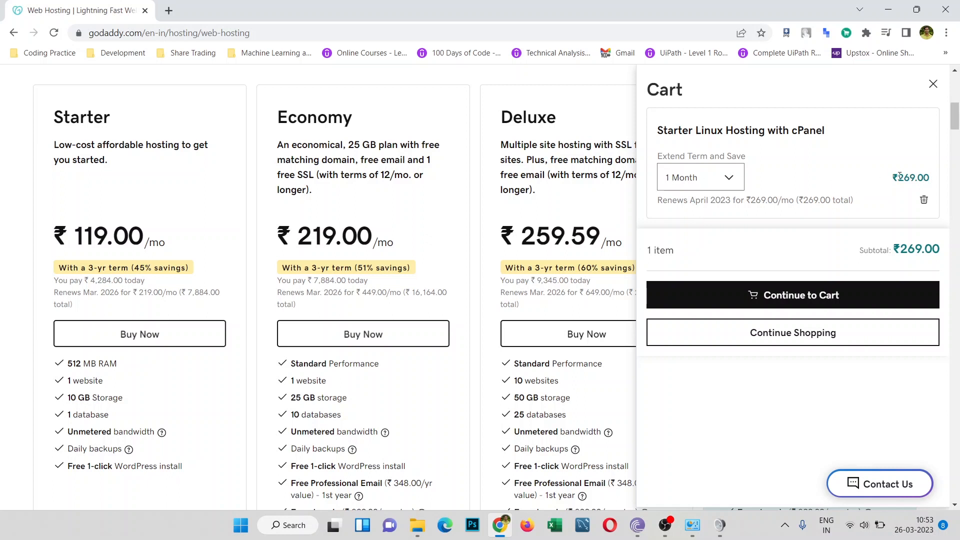
pyautogui.moveTo(900, 176); pyautogui.dragTo(933, 179)
pyautogui.click(805, 297)
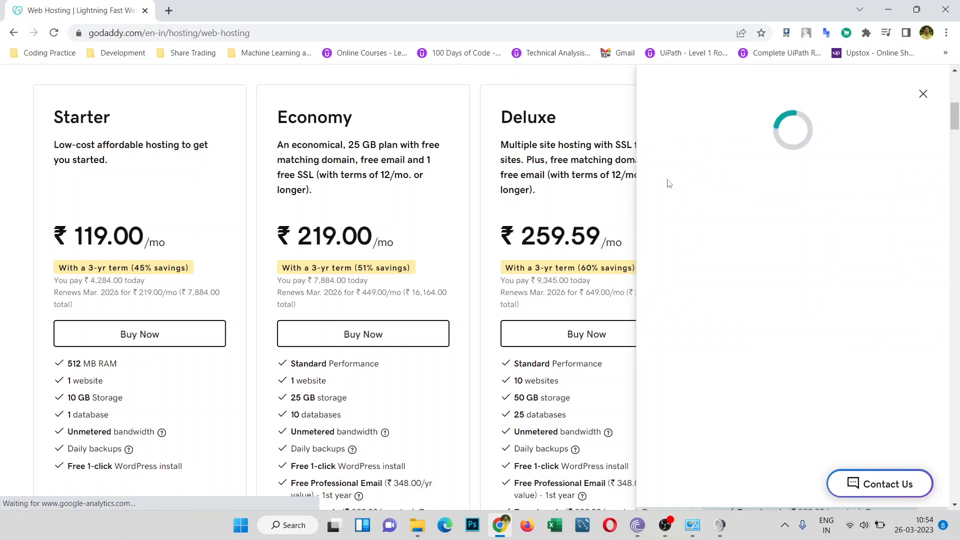
# Step: Switch from the sign-up options to signing in with an existing account
pyautogui.scroll(4, 200, 219)
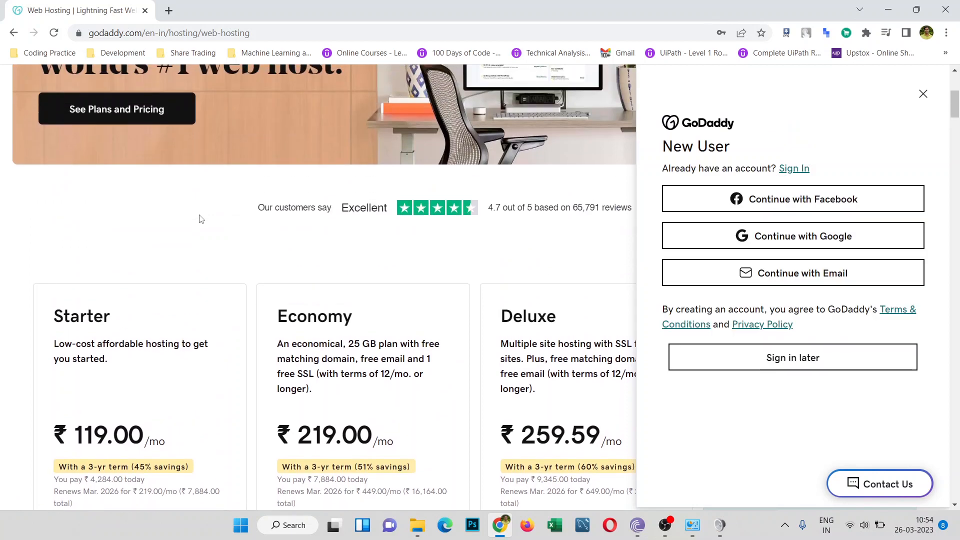
pyautogui.scroll(3, 201, 218)
pyautogui.scroll(-6, 201, 218)
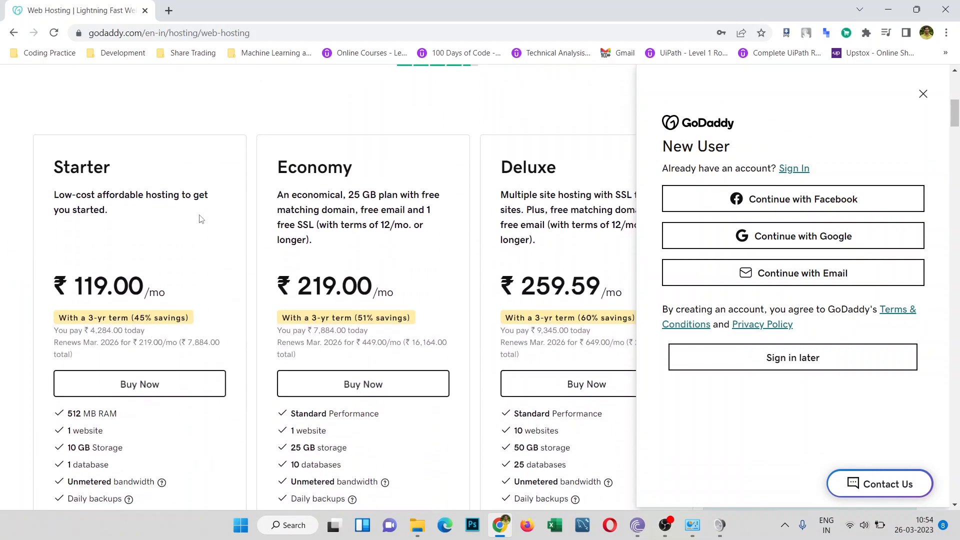
pyautogui.scroll(-2, 201, 219)
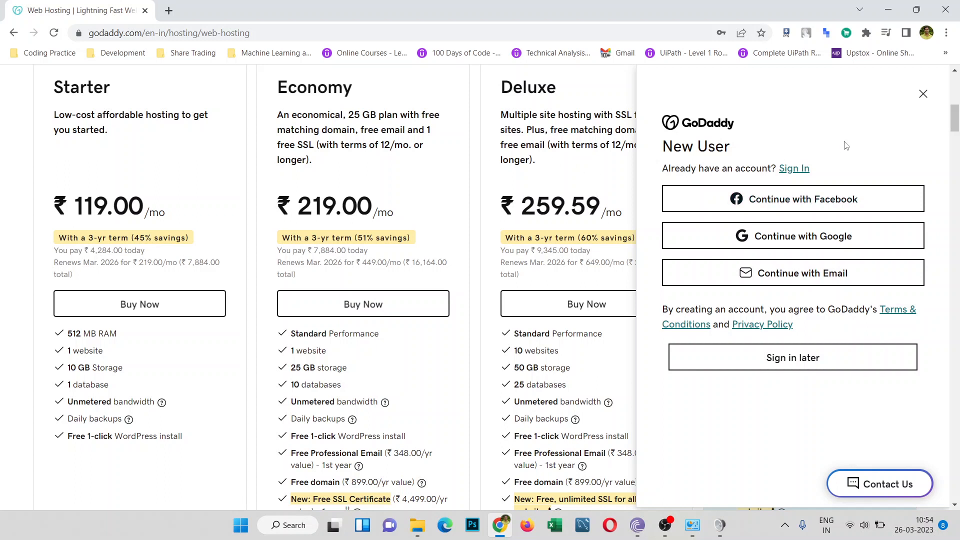
pyautogui.click(790, 279)
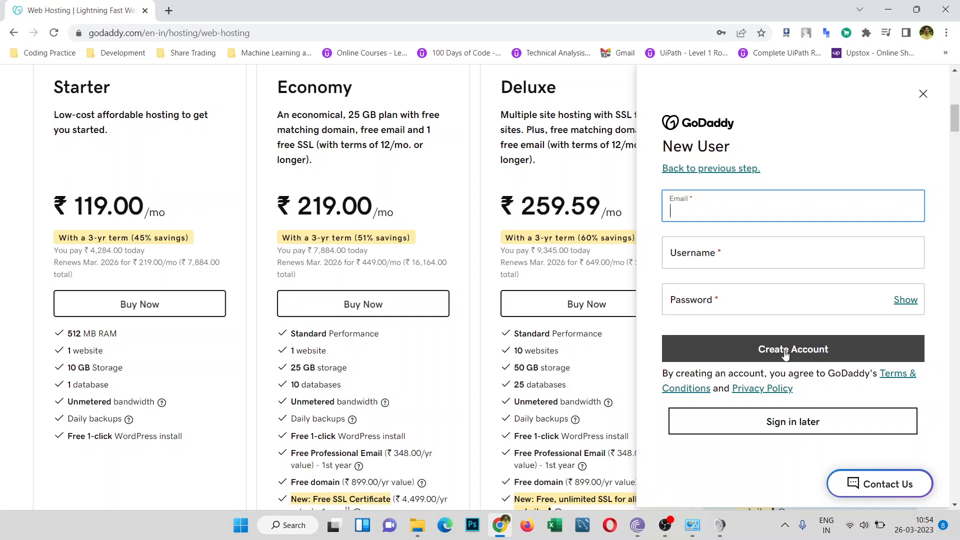
pyautogui.click(691, 169)
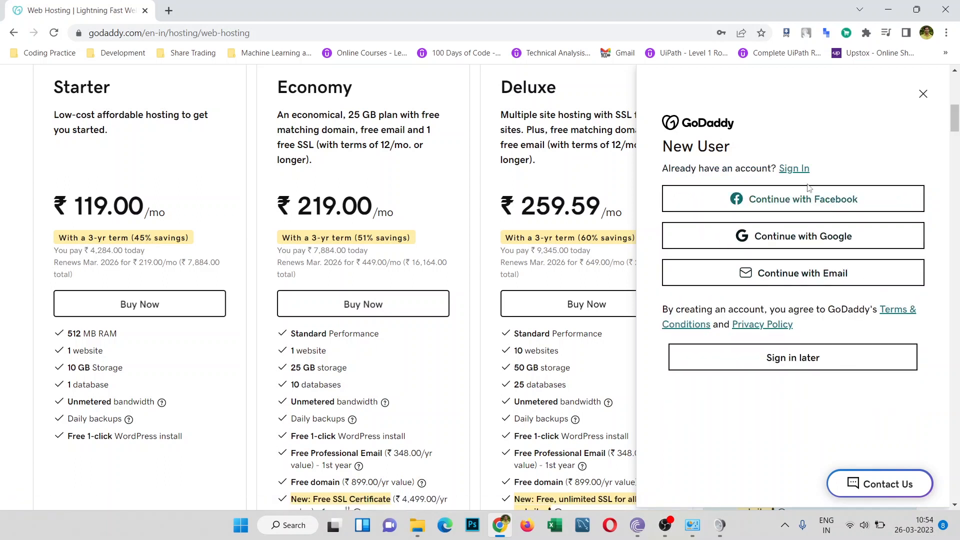
pyautogui.click(801, 170)
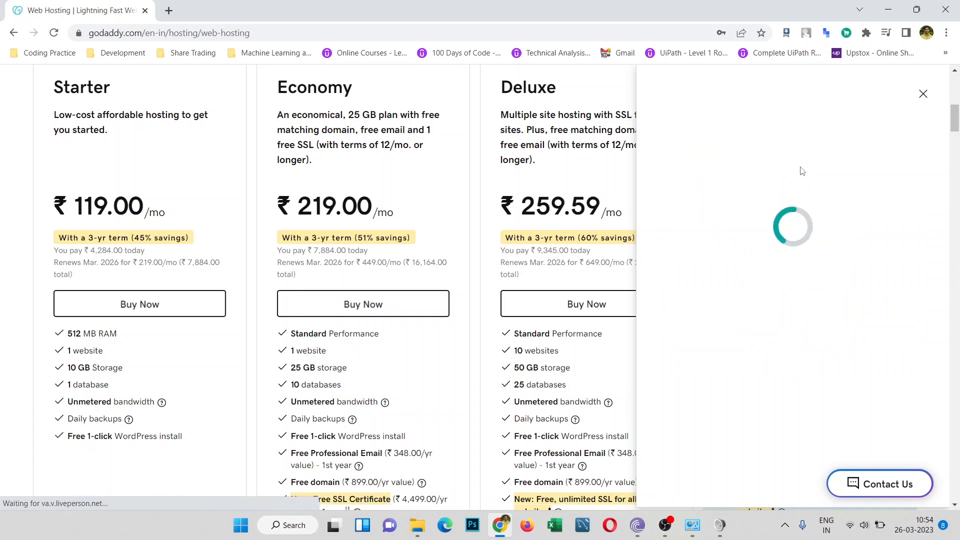
# Step: Sign in with the saved credentials and dismiss the breached-password warning
pyautogui.click(743, 221)
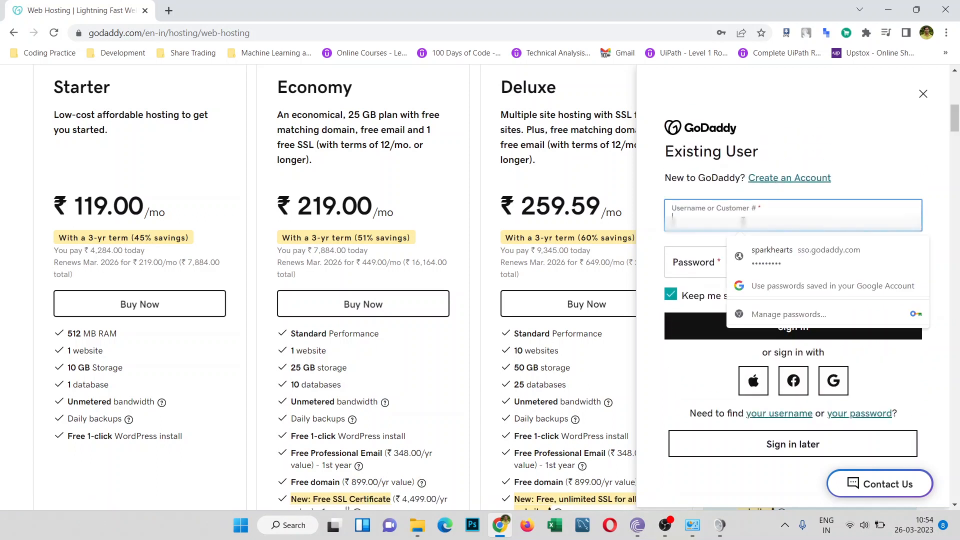
pyautogui.click(700, 249)
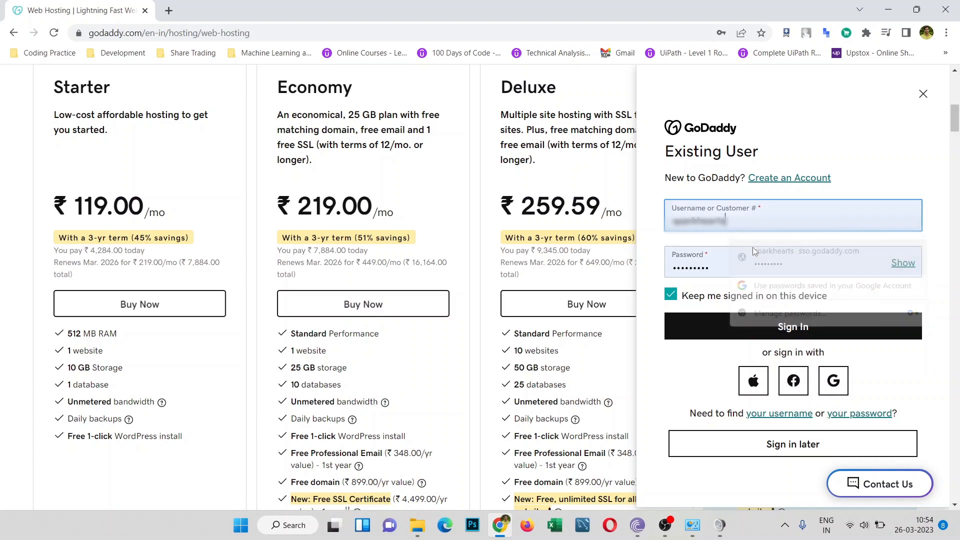
pyautogui.click(768, 328)
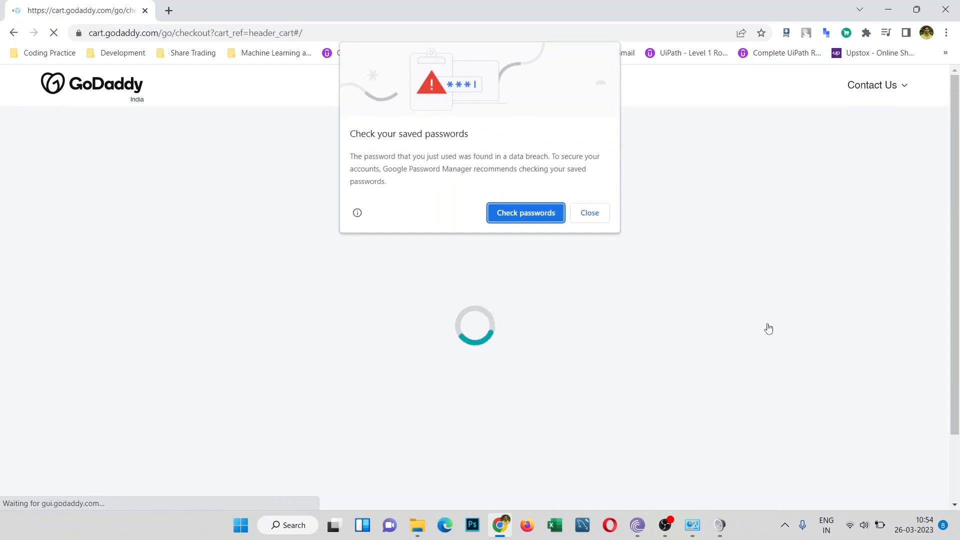
pyautogui.click(590, 212)
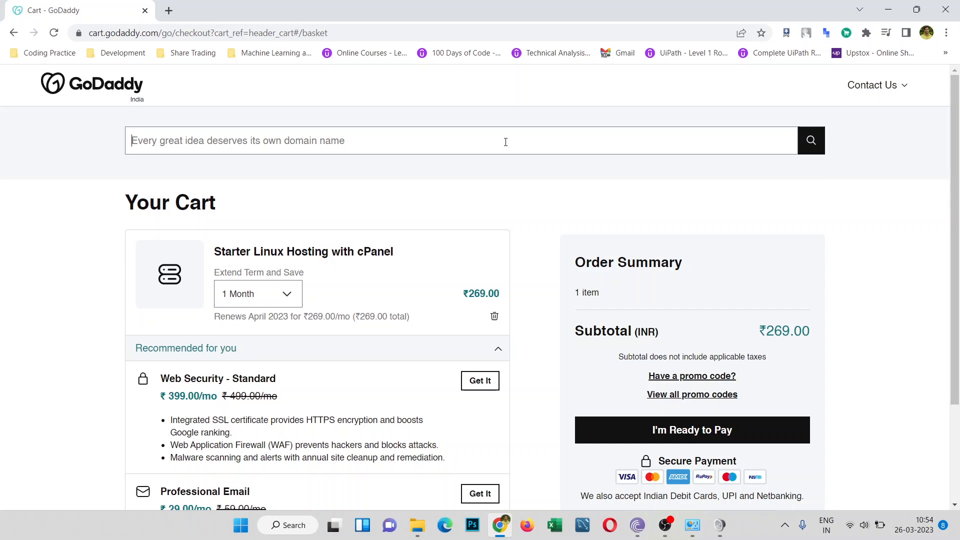
# Step: Search the cart's domain bar for rajgfx.com and check its availability
pyautogui.click(506, 142)
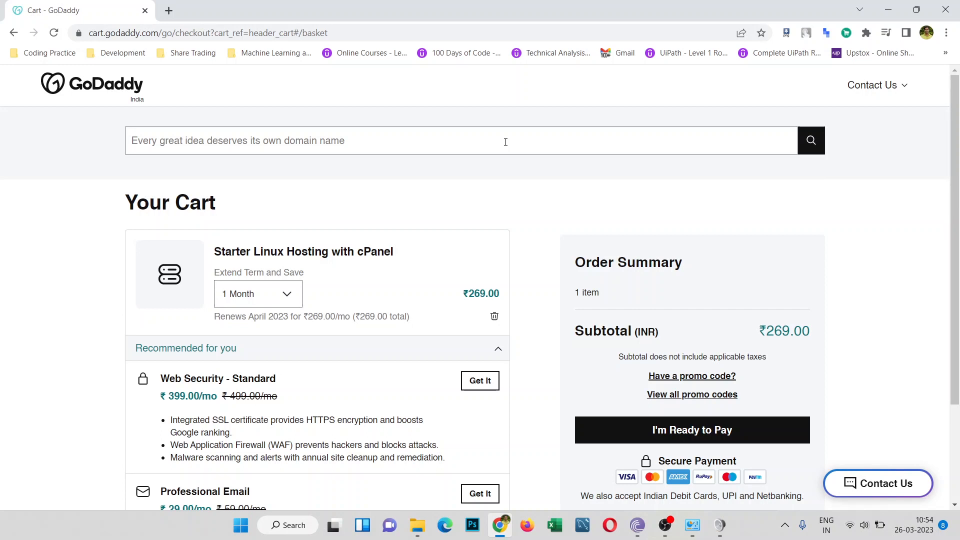
pyautogui.write('rajg')
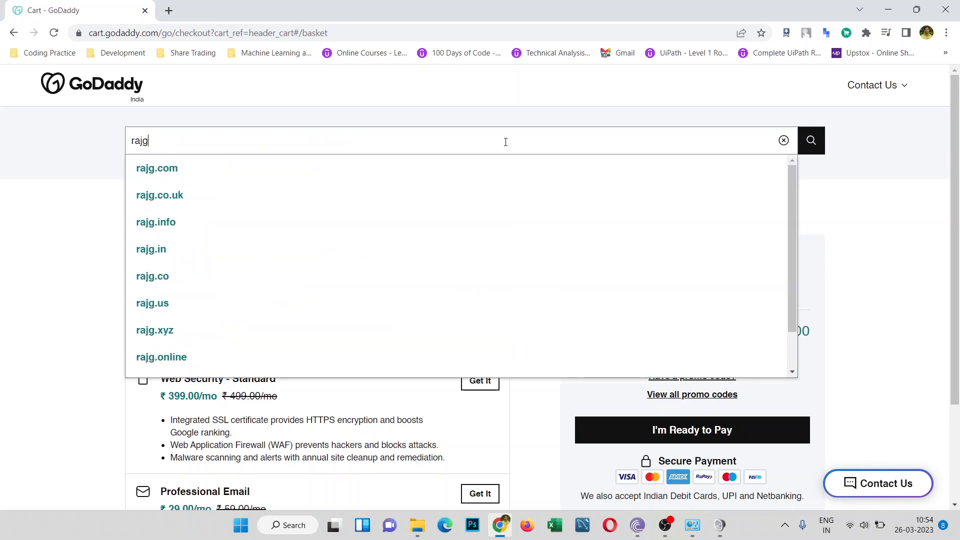
pyautogui.write('fx.co')
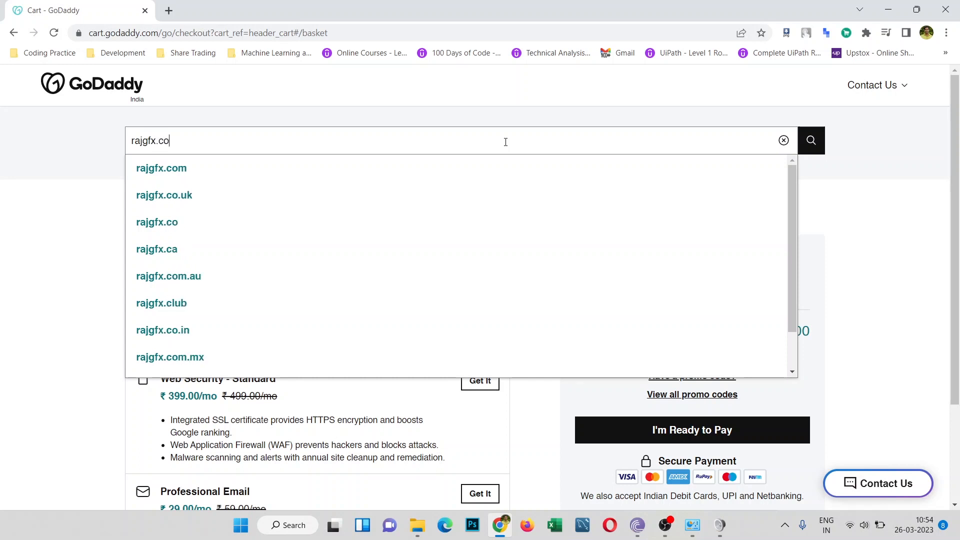
pyautogui.write('m')
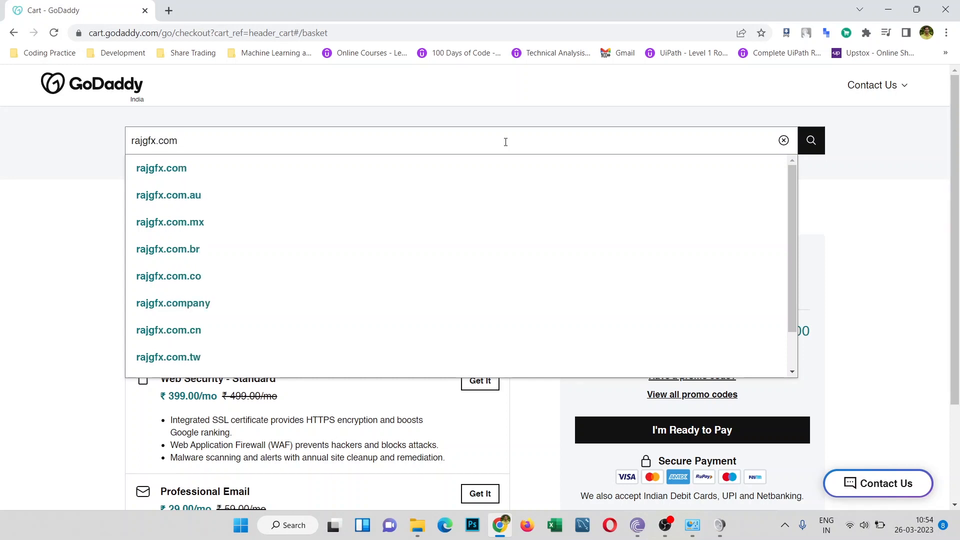
pyautogui.click(808, 140)
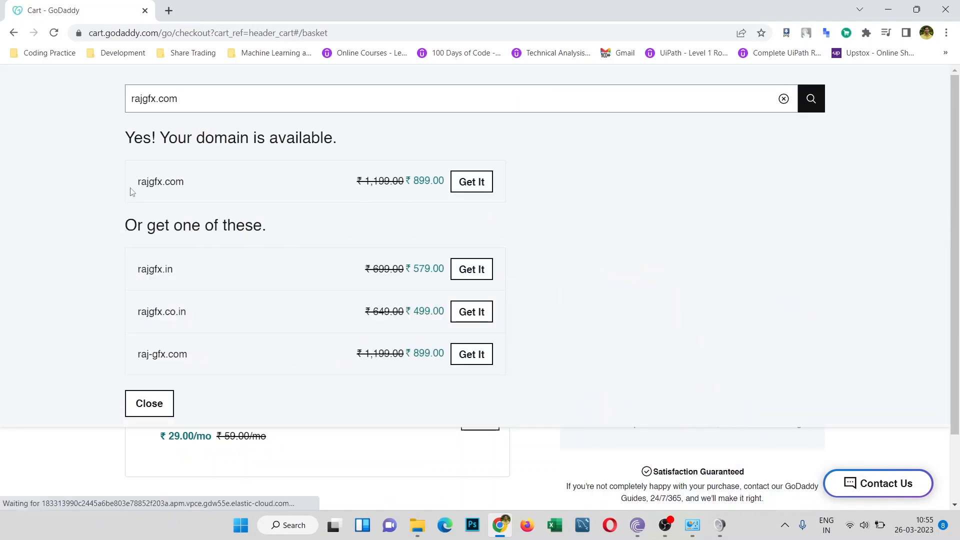
pyautogui.moveTo(126, 139); pyautogui.dragTo(349, 136)
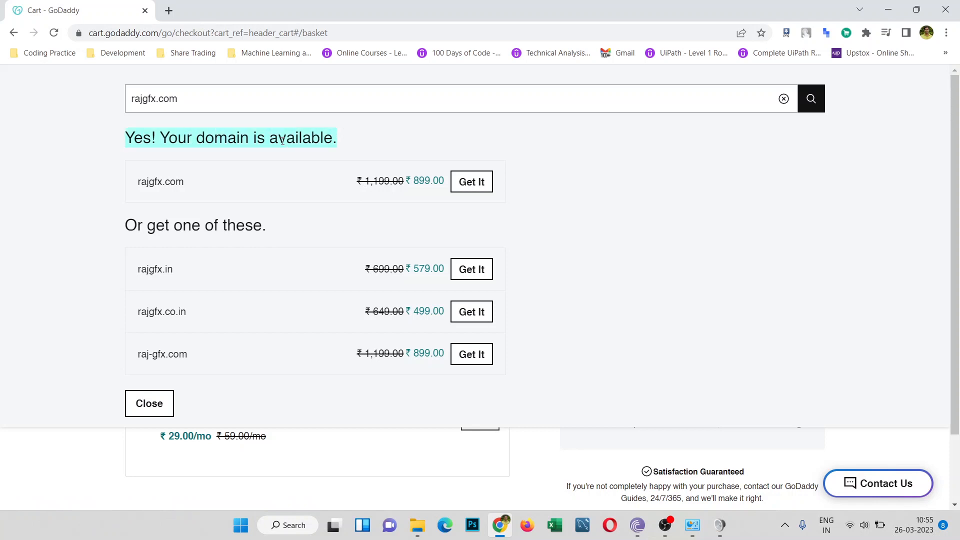
pyautogui.click(298, 136)
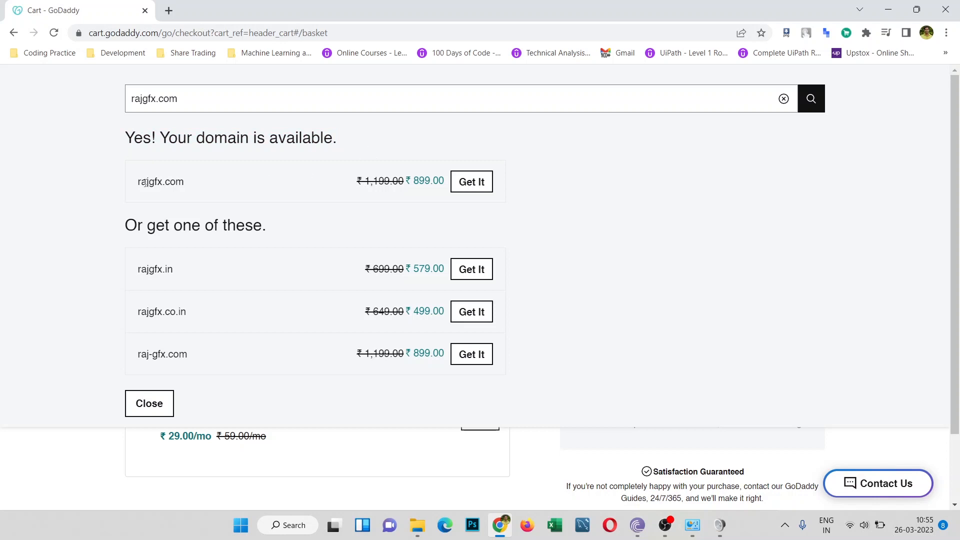
pyautogui.moveTo(134, 186); pyautogui.dragTo(216, 188)
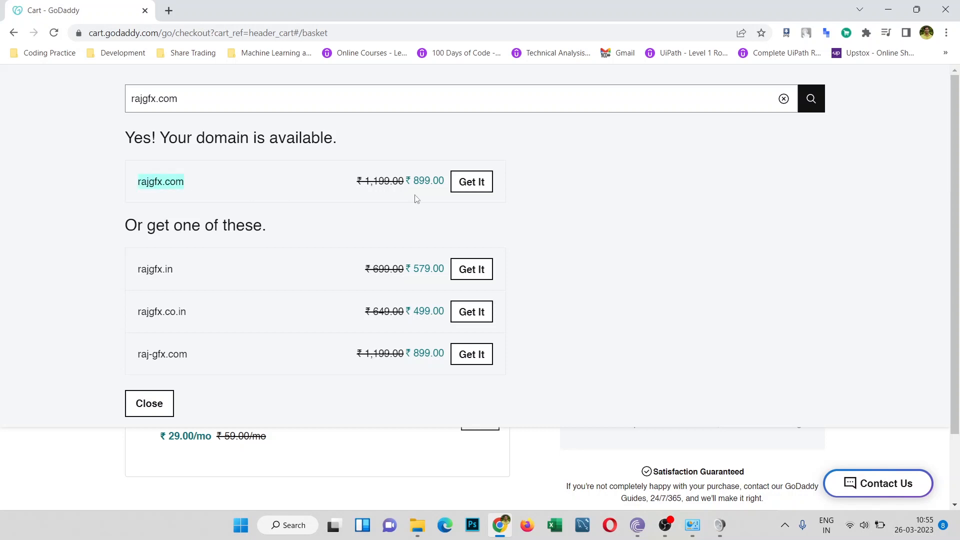
pyautogui.click(517, 190)
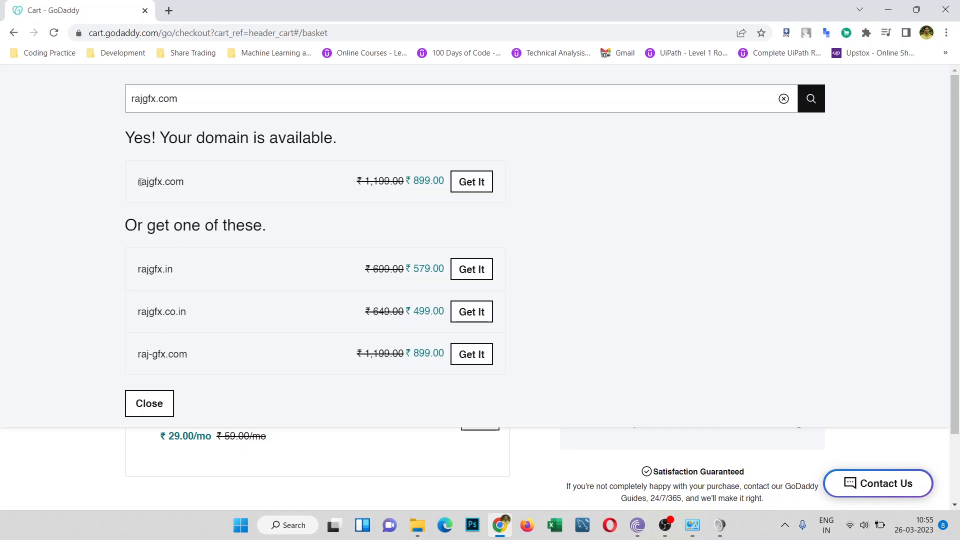
# Step: Review the rajgfx.in and rajgfx.co.in alternatives, then add rajgfx.com for ₹899.00
pyautogui.moveTo(141, 181); pyautogui.dragTo(202, 187)
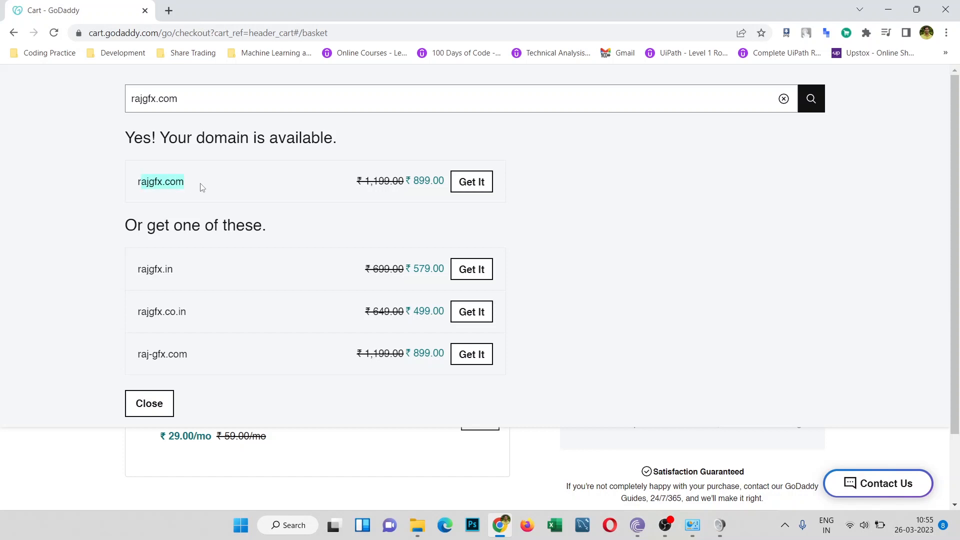
pyautogui.click(567, 150)
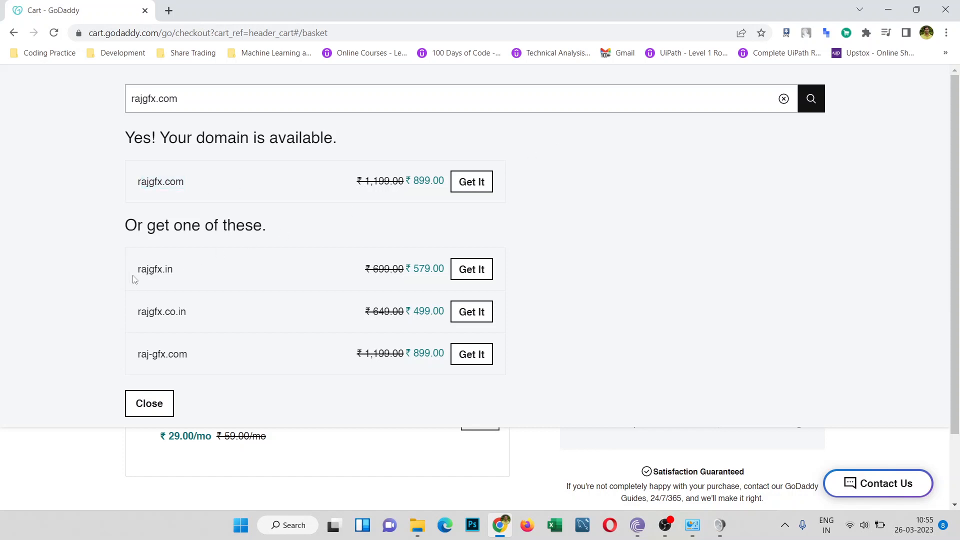
pyautogui.moveTo(138, 274); pyautogui.dragTo(176, 273)
pyautogui.moveTo(139, 311); pyautogui.dragTo(215, 299)
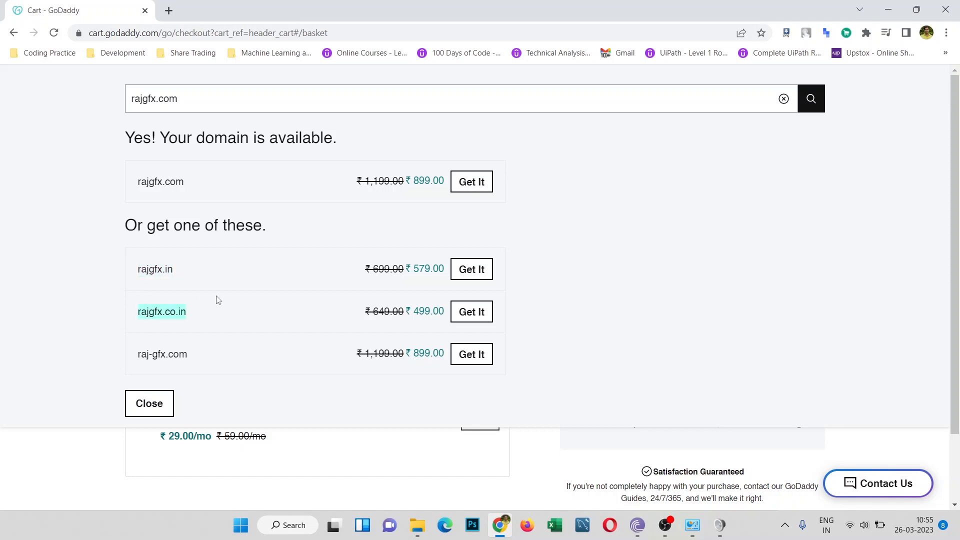
pyautogui.click(602, 185)
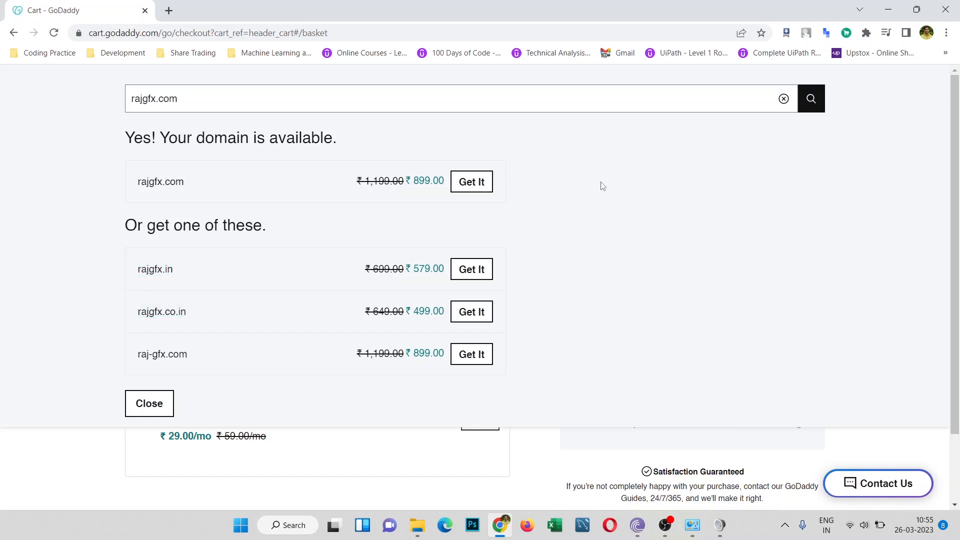
pyautogui.click(479, 184)
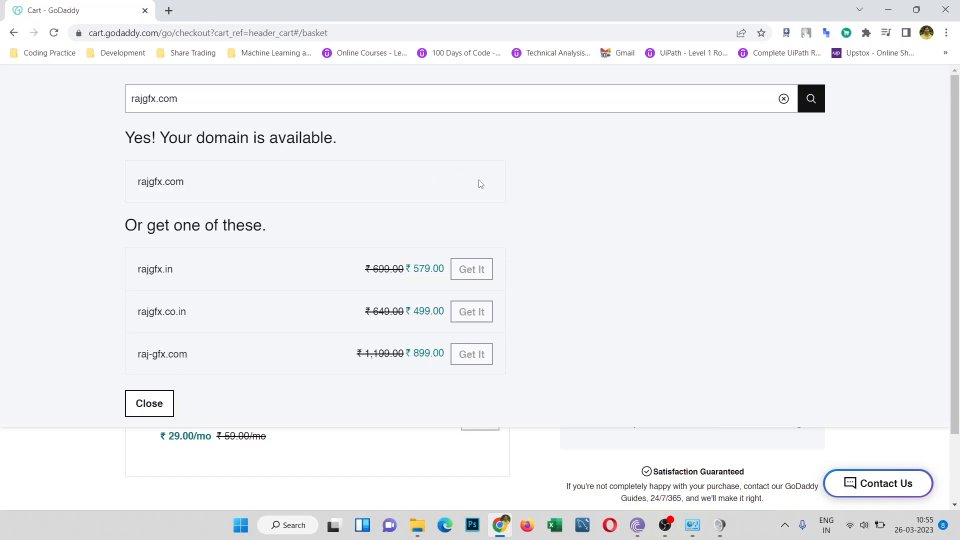
pyautogui.click(160, 409)
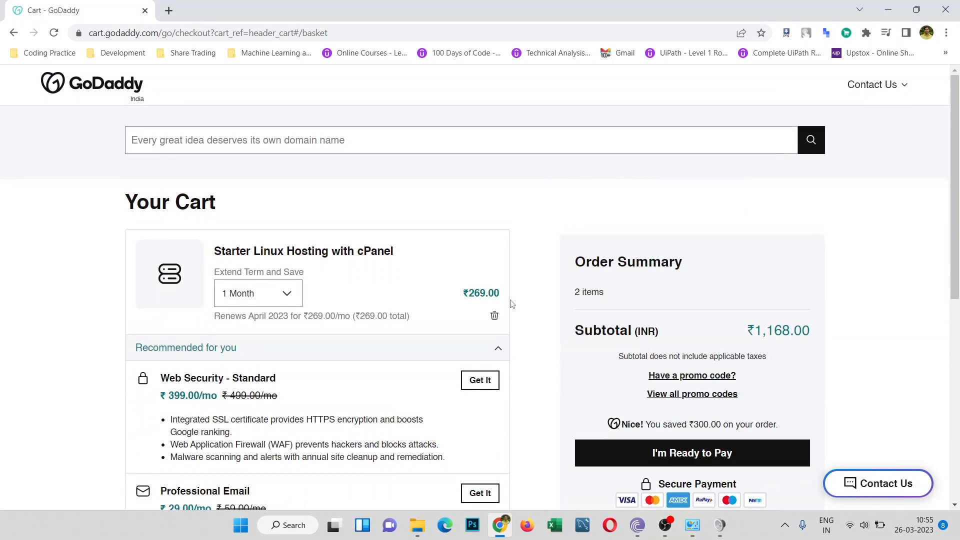
pyautogui.scroll(-2, 511, 304)
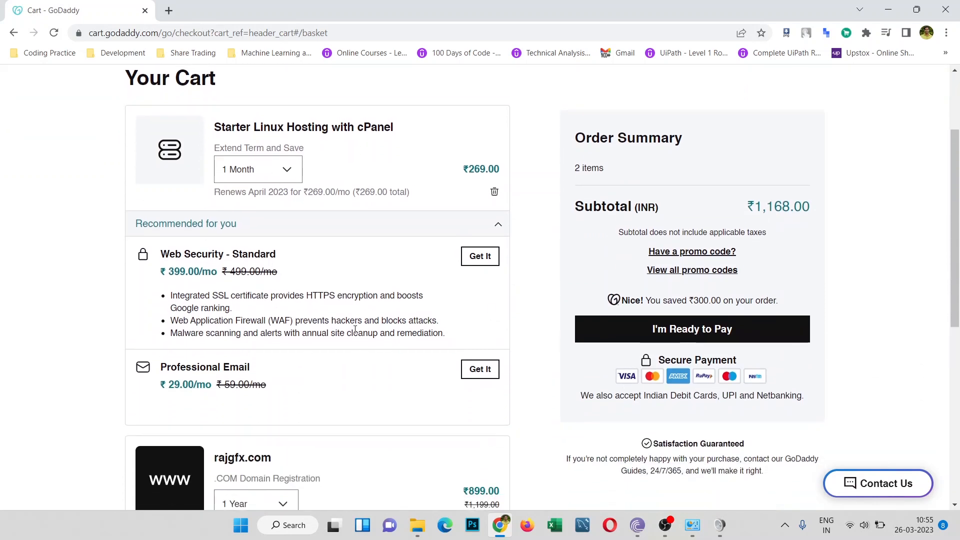
pyautogui.scroll(-4, 355, 330)
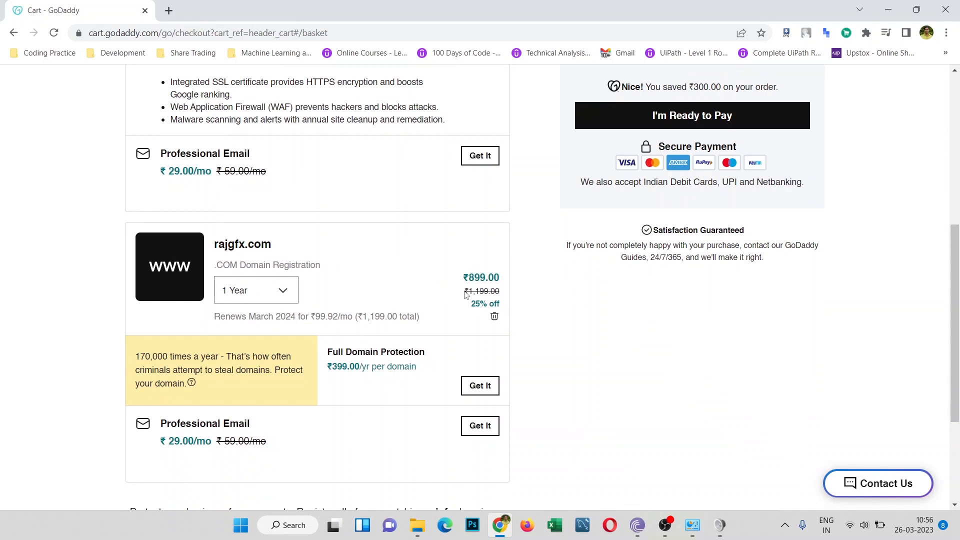
pyautogui.moveTo(464, 294); pyautogui.dragTo(505, 295)
pyautogui.scroll(-3, 544, 292)
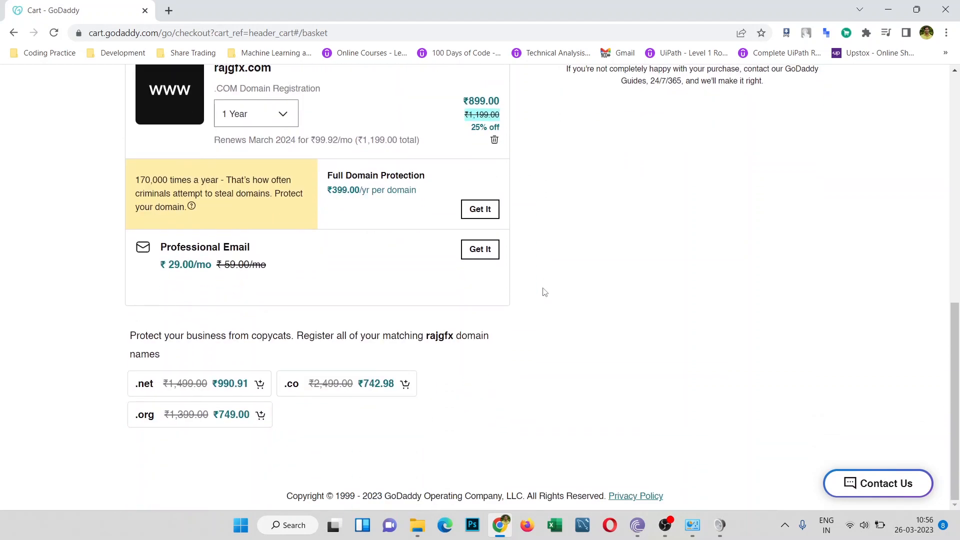
pyautogui.scroll(1, 545, 292)
pyautogui.scroll(2, 545, 292)
pyautogui.scroll(5, 545, 292)
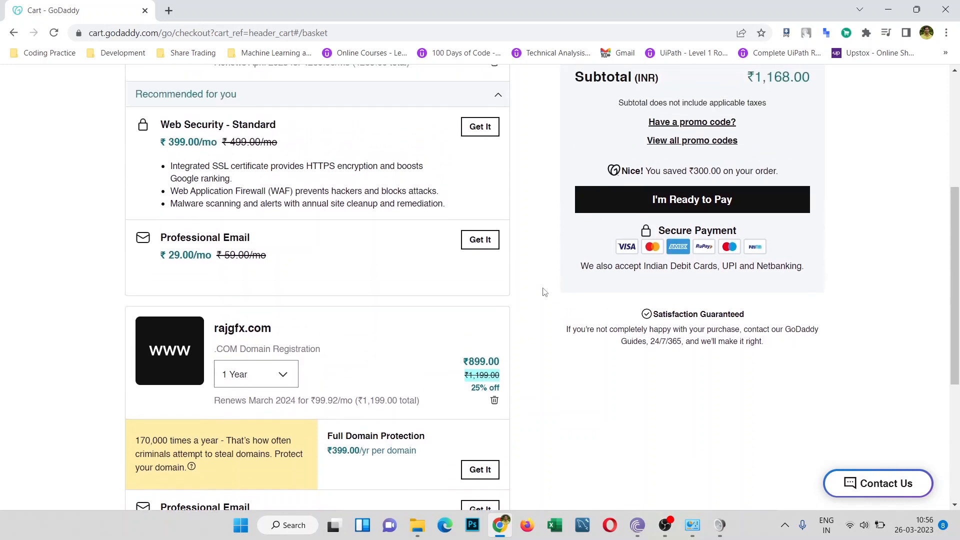
pyautogui.scroll(2, 545, 292)
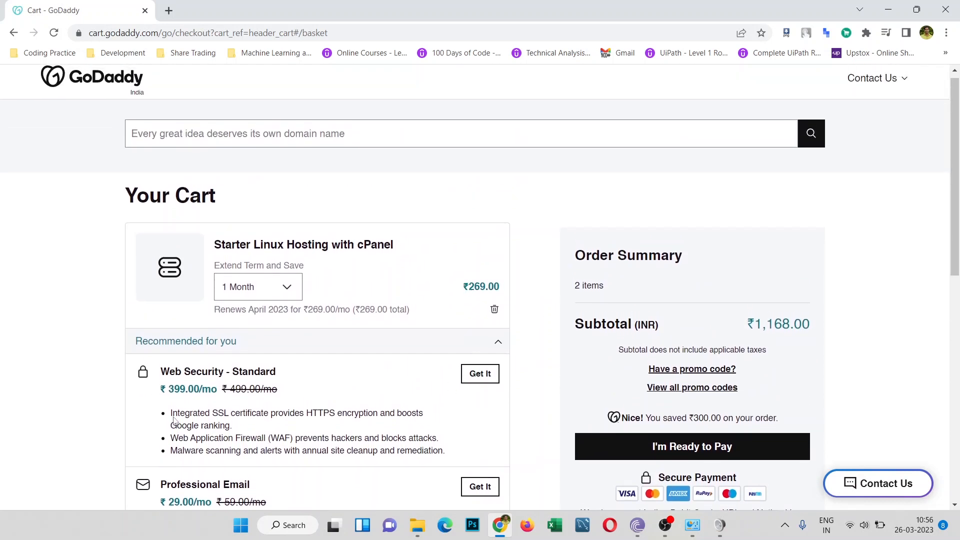
pyautogui.scroll(-2, 296, 419)
pyautogui.scroll(2, 297, 419)
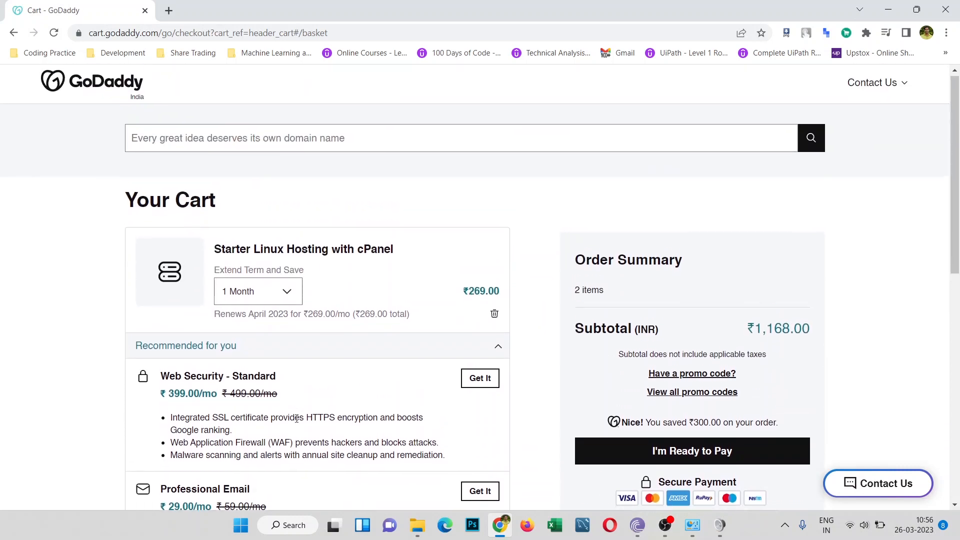
pyautogui.scroll(-3, 298, 423)
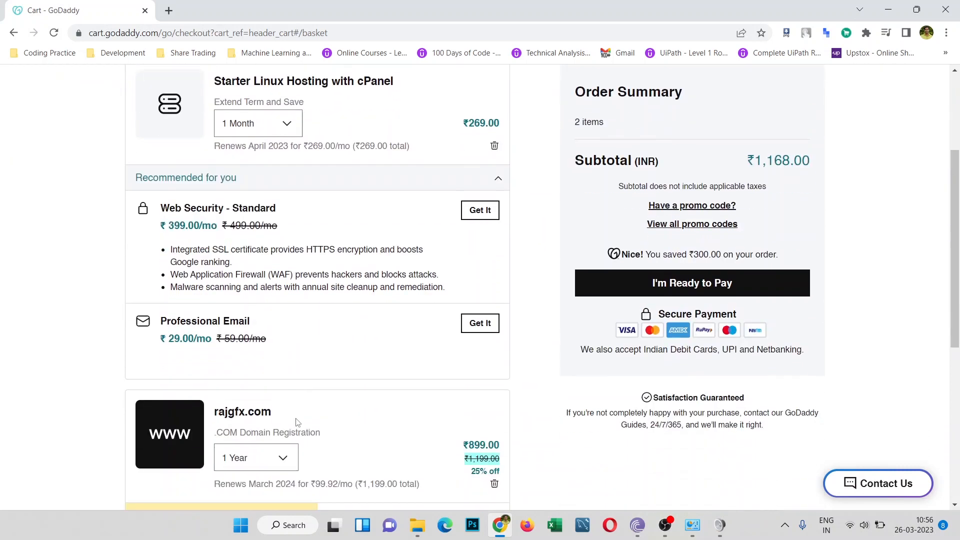
pyautogui.scroll(-1, 298, 422)
pyautogui.scroll(-1, 297, 422)
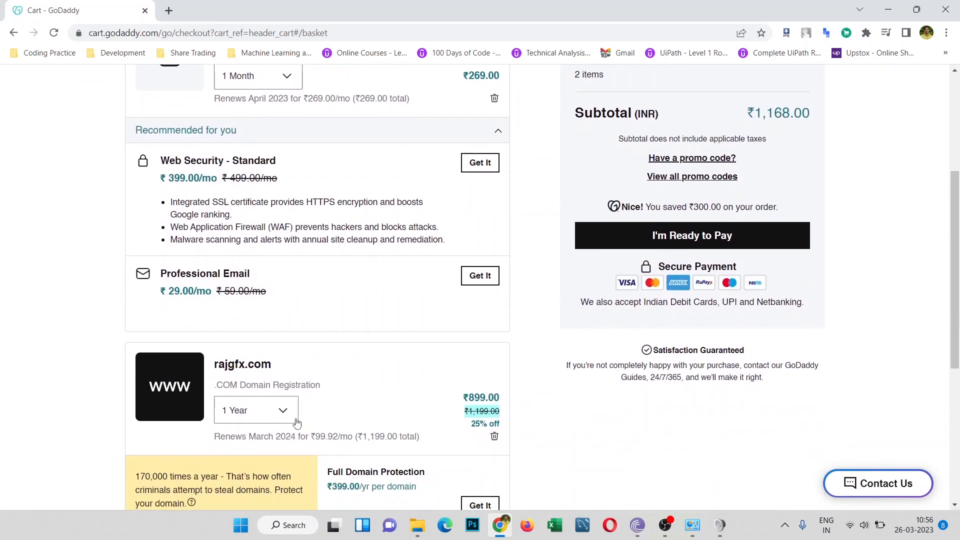
pyautogui.scroll(3, 297, 423)
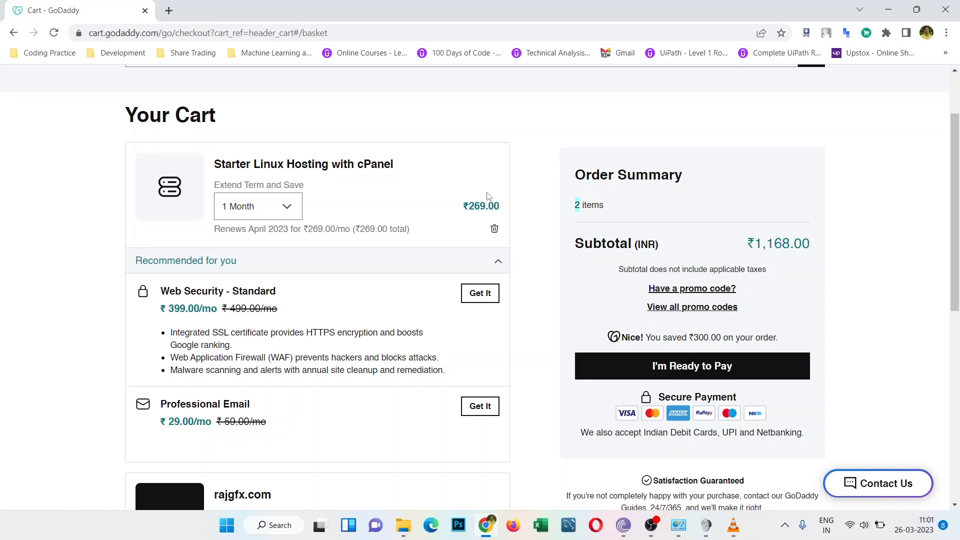
# Step: Keep the hosting term at 1 Month, check rajgfx.com at ₹899.00, and proceed to checkout
pyautogui.click(297, 208)
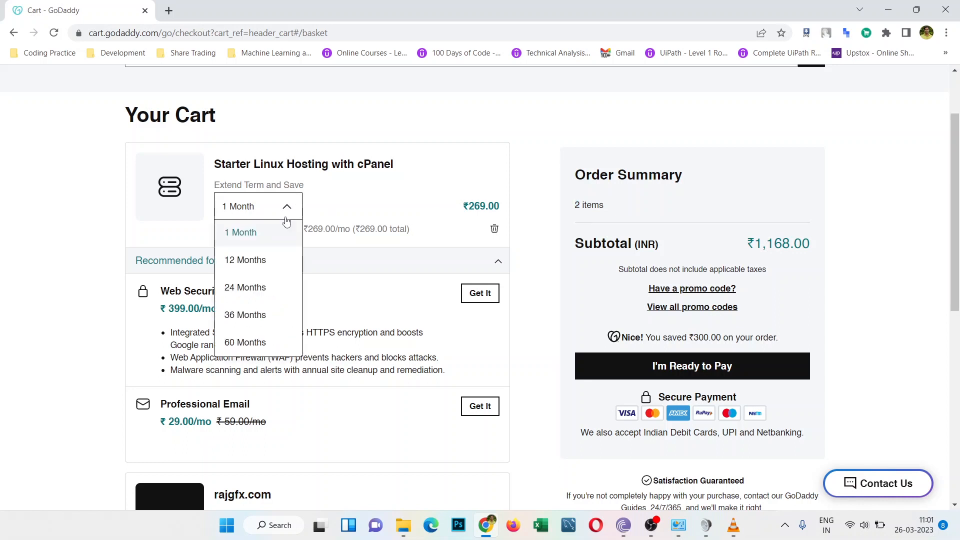
pyautogui.click(486, 190)
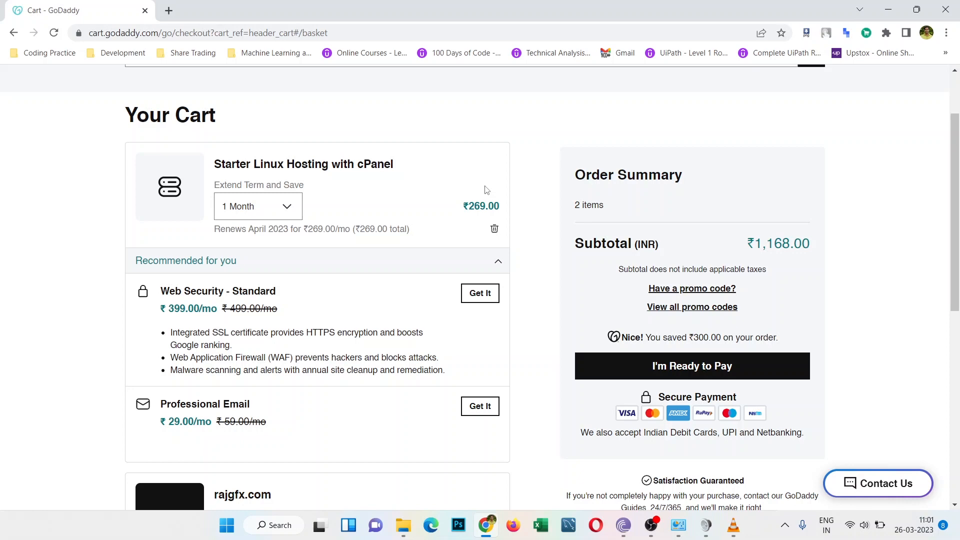
pyautogui.scroll(-8, 486, 190)
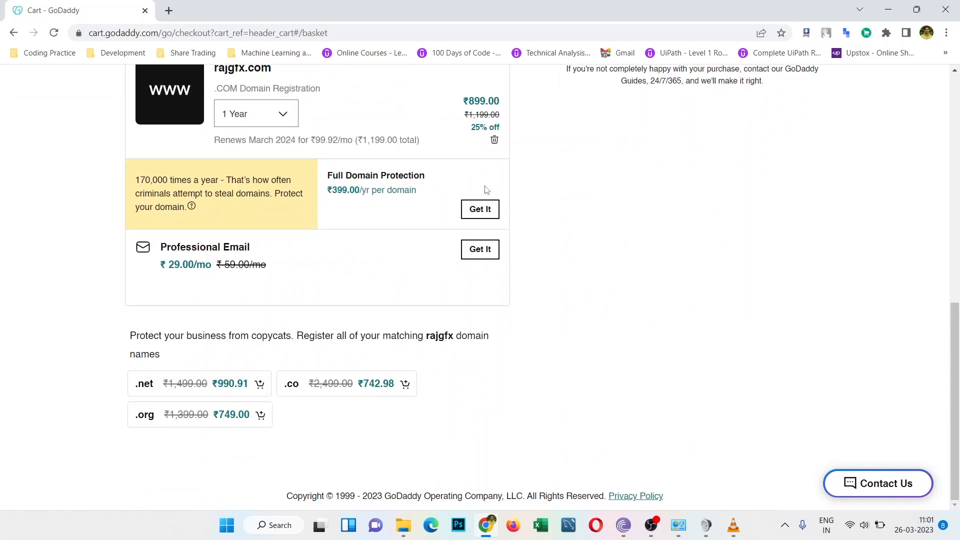
pyautogui.scroll(1, 487, 190)
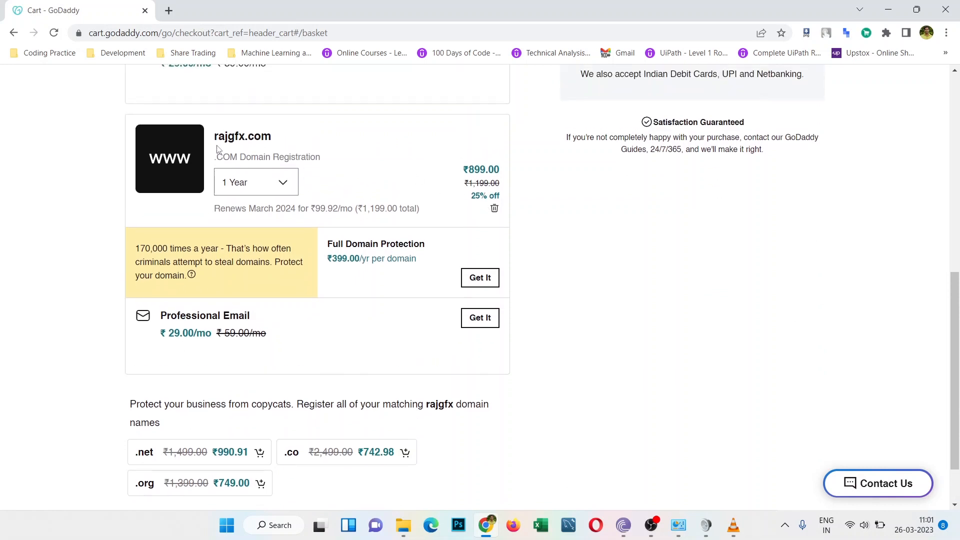
pyautogui.moveTo(467, 170); pyautogui.dragTo(504, 174)
pyautogui.click(527, 173)
pyautogui.scroll(10, 559, 216)
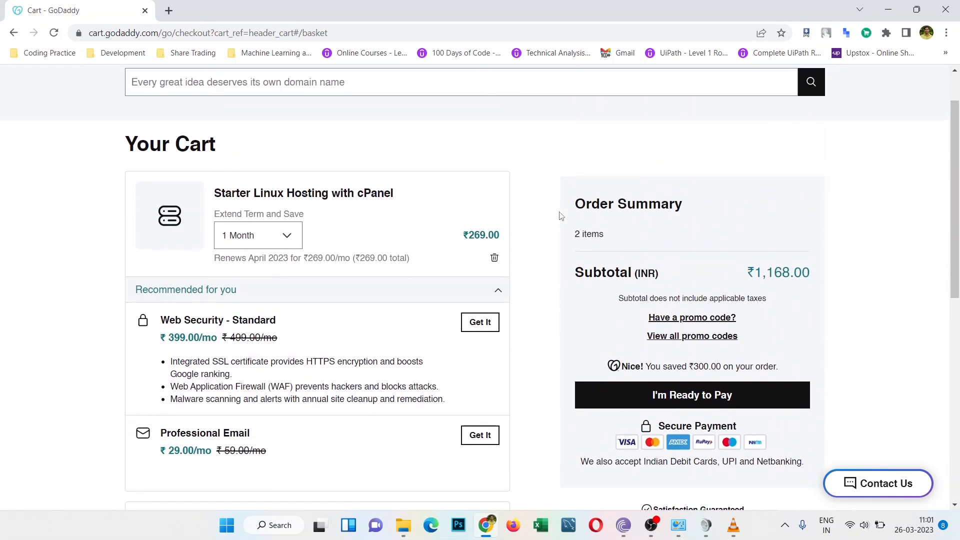
pyautogui.click(671, 402)
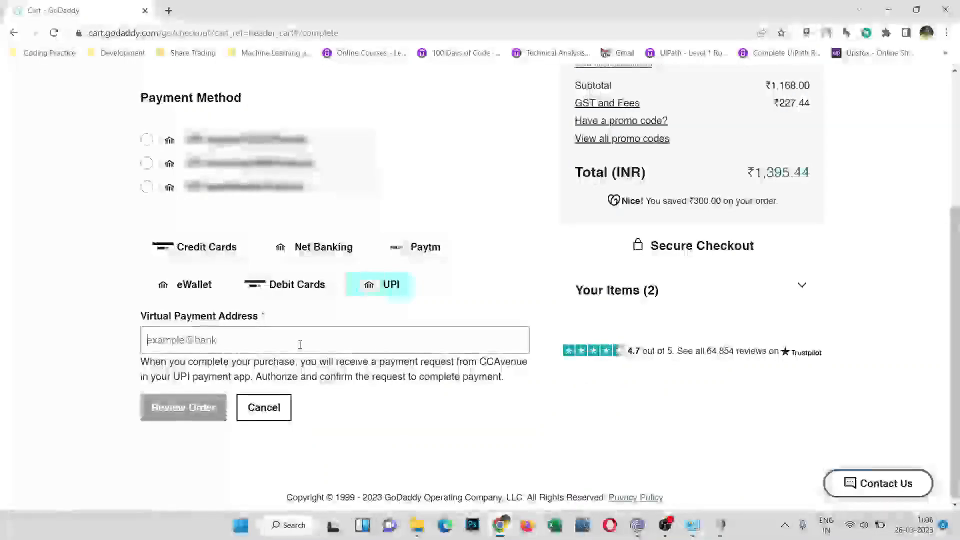
# Step: Enter the UPI virtual payment address and submit it for order review
pyautogui.write('ixel')
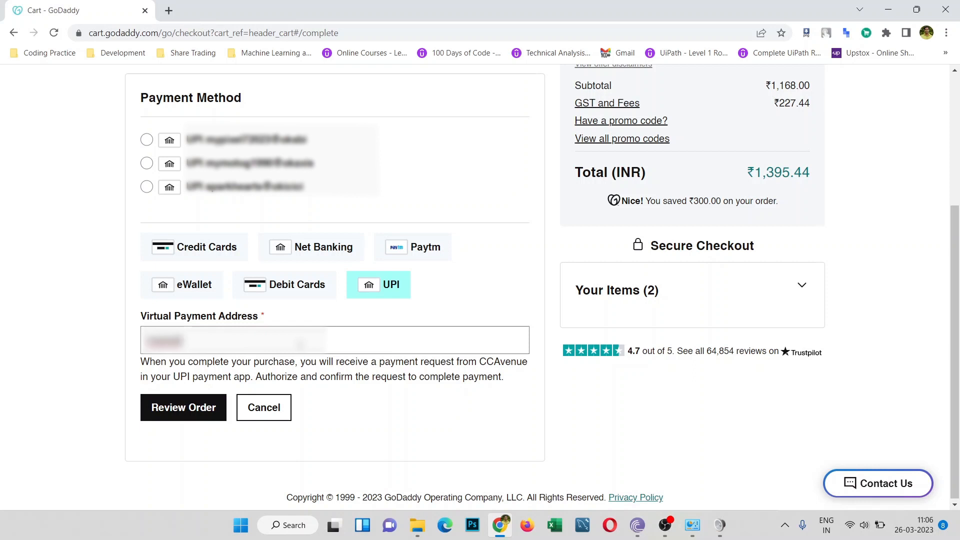
pyautogui.write('7****@*')
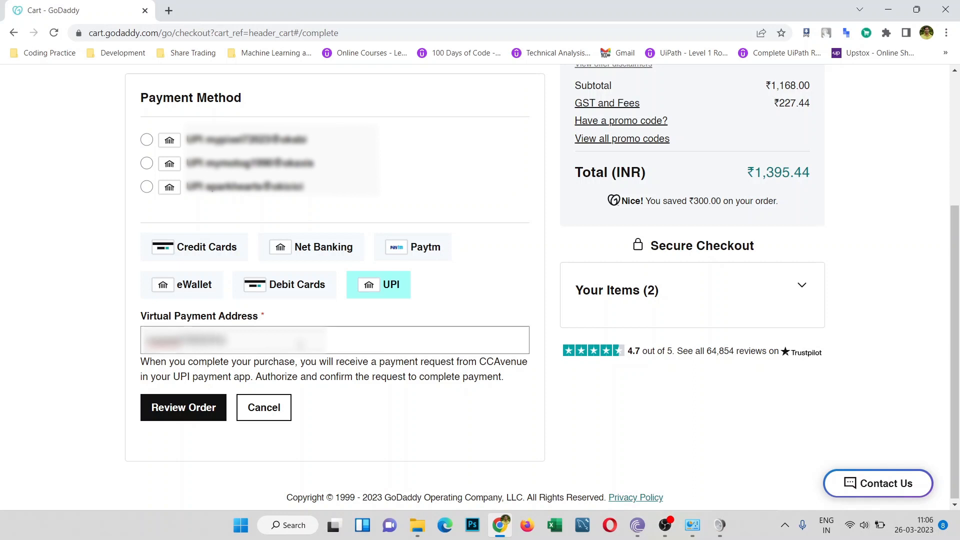
pyautogui.write('****')
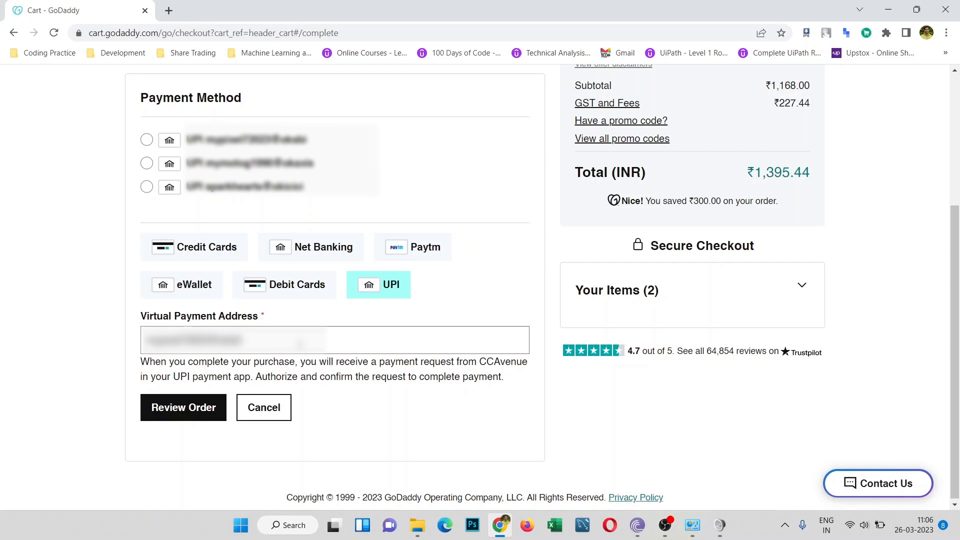
pyautogui.click(205, 410)
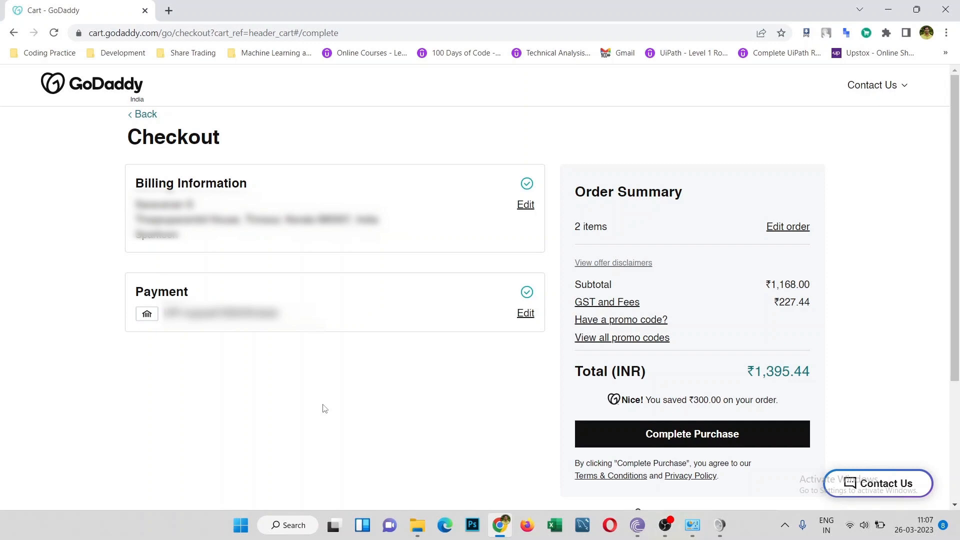
# Step: Place the ₹1,395.44 order for rajgfx.com and Starter hosting
pyautogui.click(631, 433)
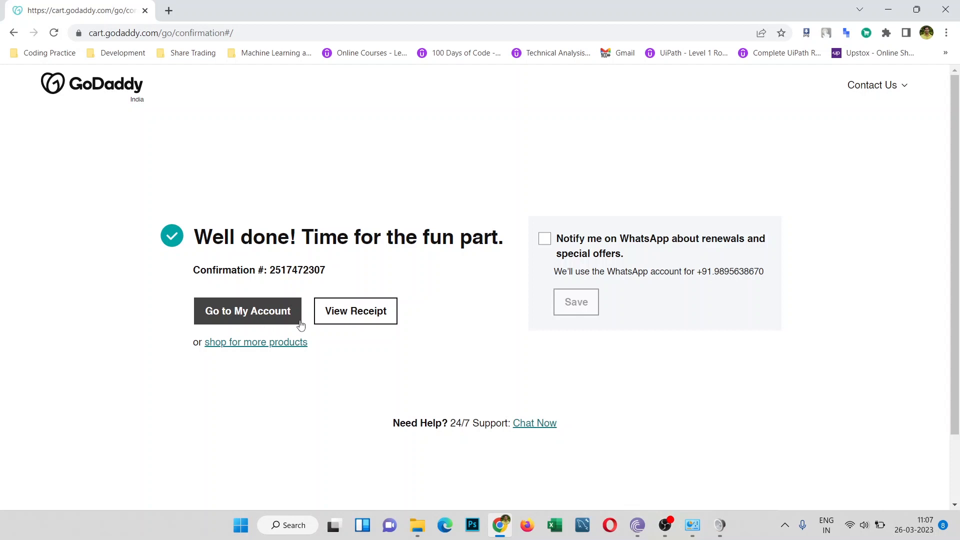
# Step: Go to the account area and browse the Domains product list
pyautogui.click(279, 323)
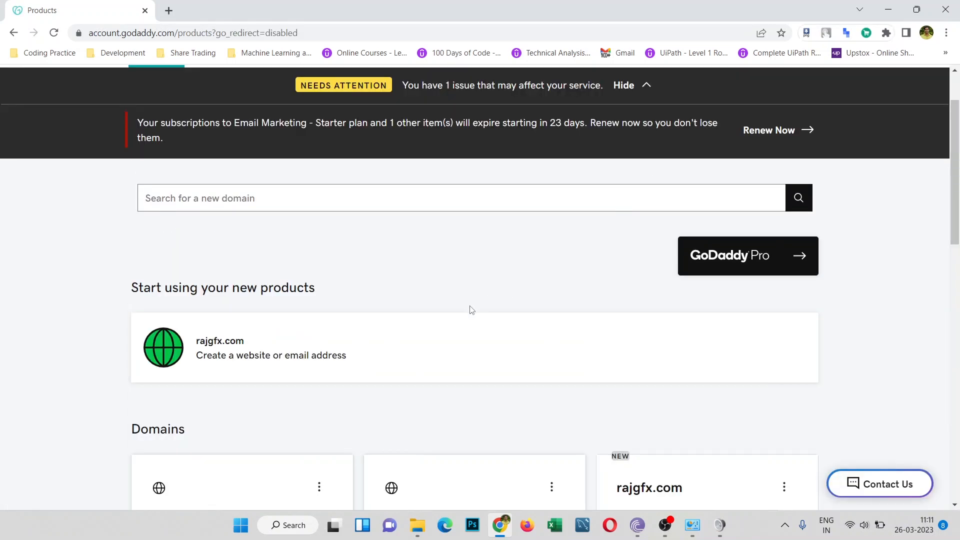
pyautogui.scroll(-3, 470, 310)
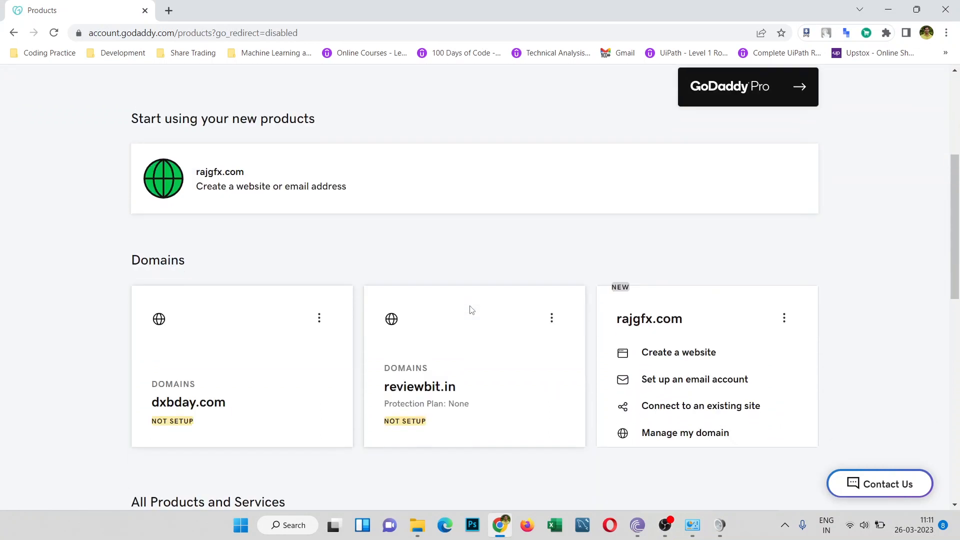
pyautogui.scroll(-2, 471, 311)
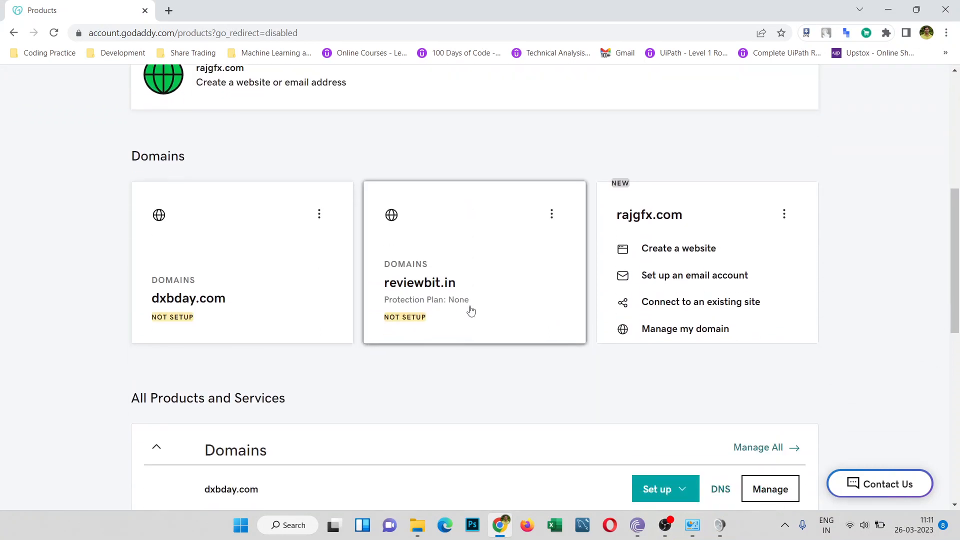
pyautogui.scroll(-2, 471, 311)
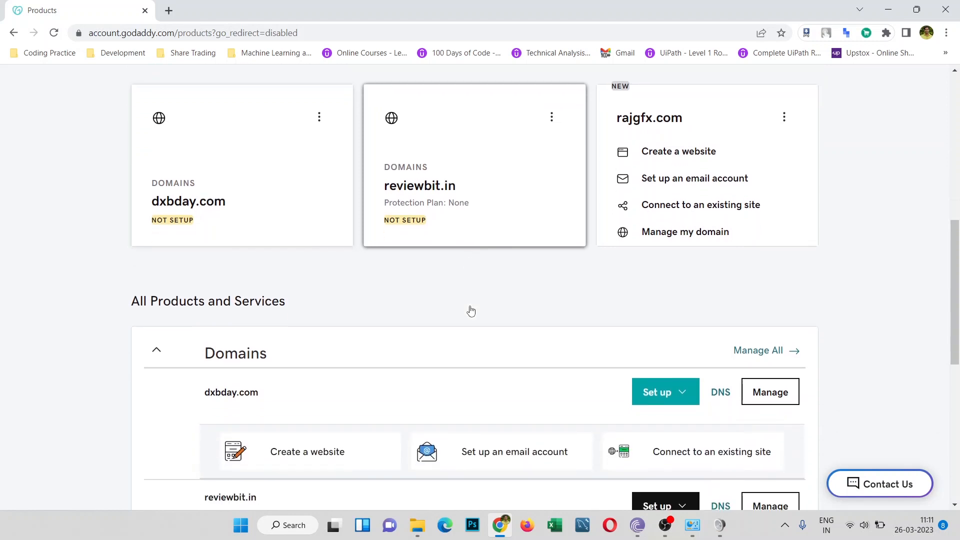
pyautogui.scroll(-2, 471, 311)
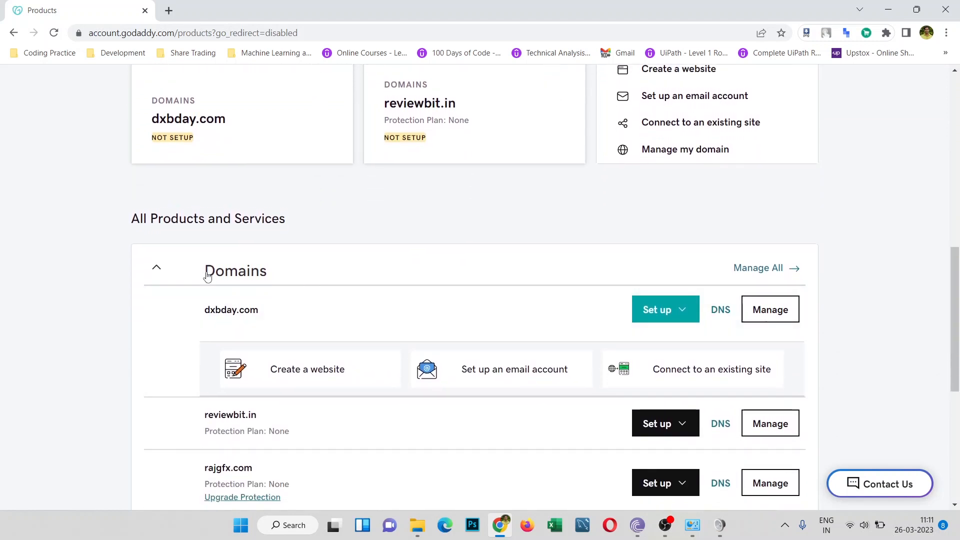
pyautogui.click(158, 268)
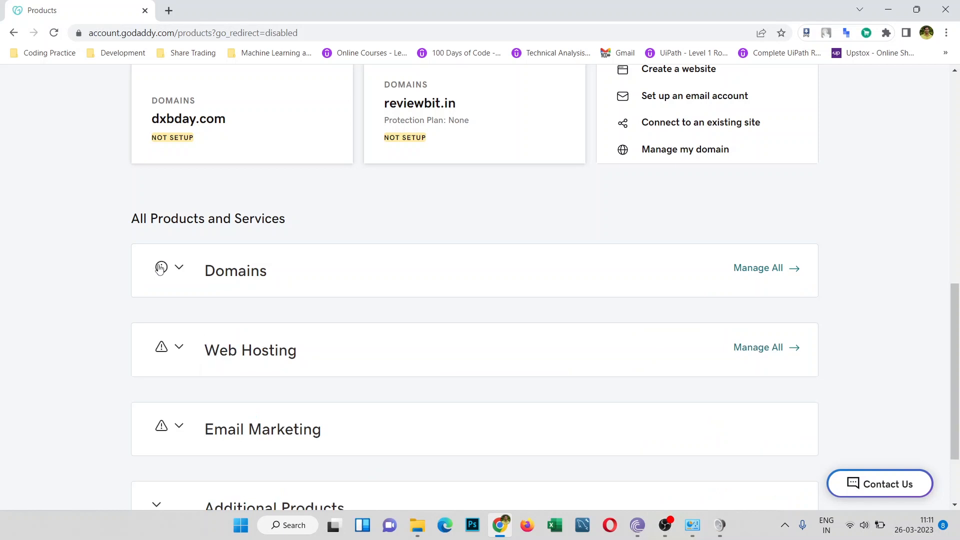
pyautogui.click(160, 268)
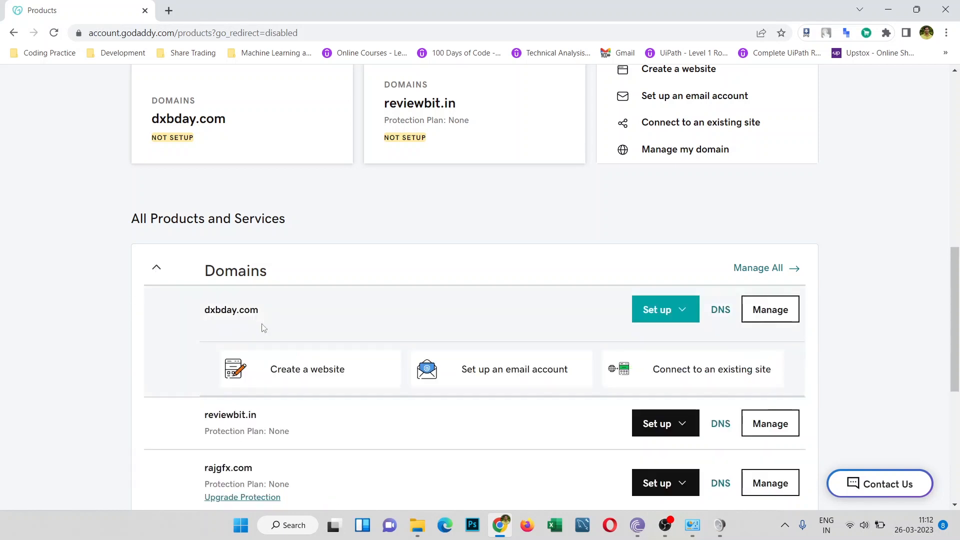
# Step: Return to the My Products page through the account menu
pyautogui.scroll(-1, 265, 325)
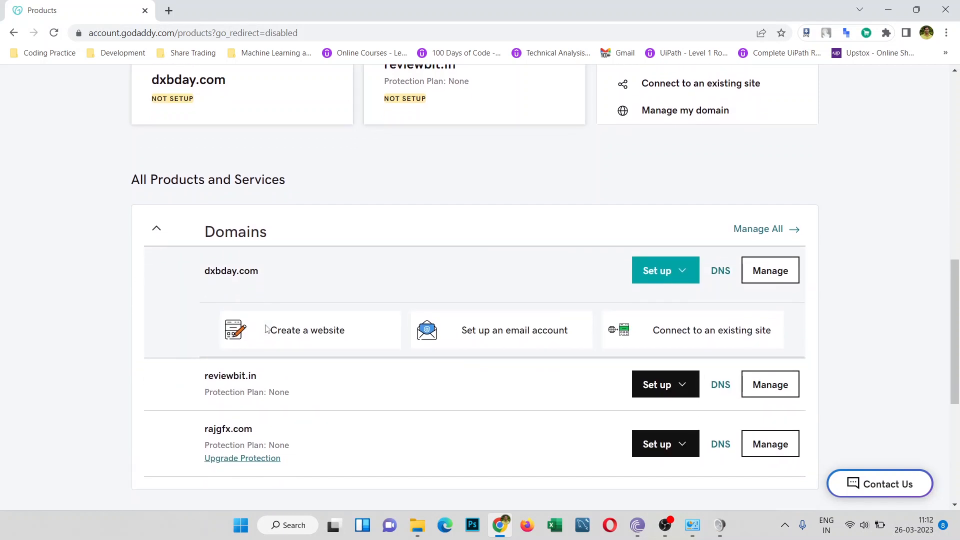
pyautogui.scroll(-1, 266, 329)
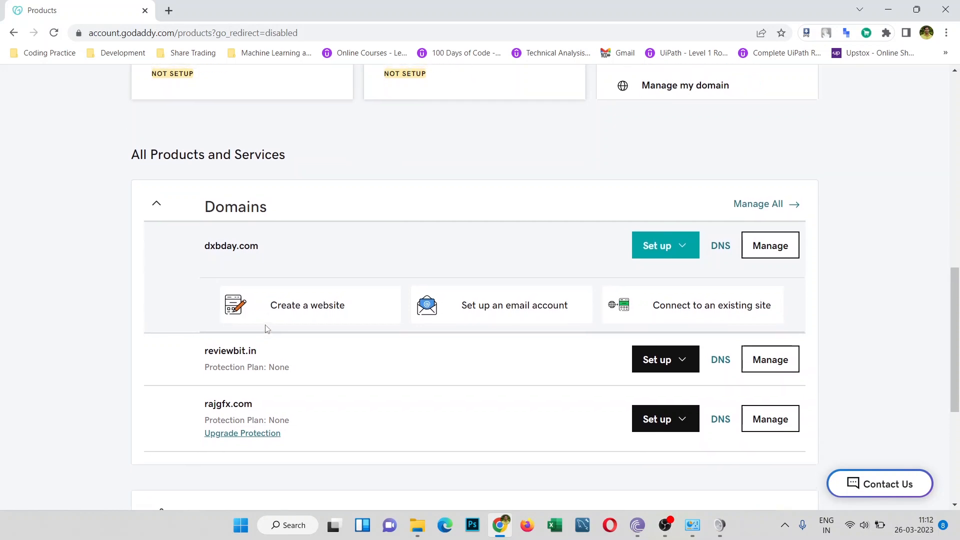
pyautogui.scroll(7, 266, 328)
pyautogui.scroll(4, 265, 329)
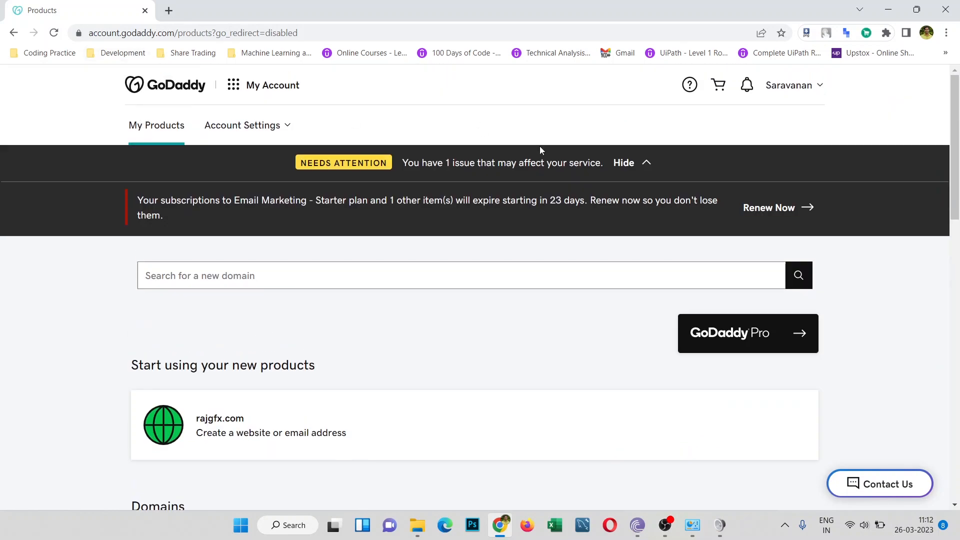
pyautogui.click(813, 89)
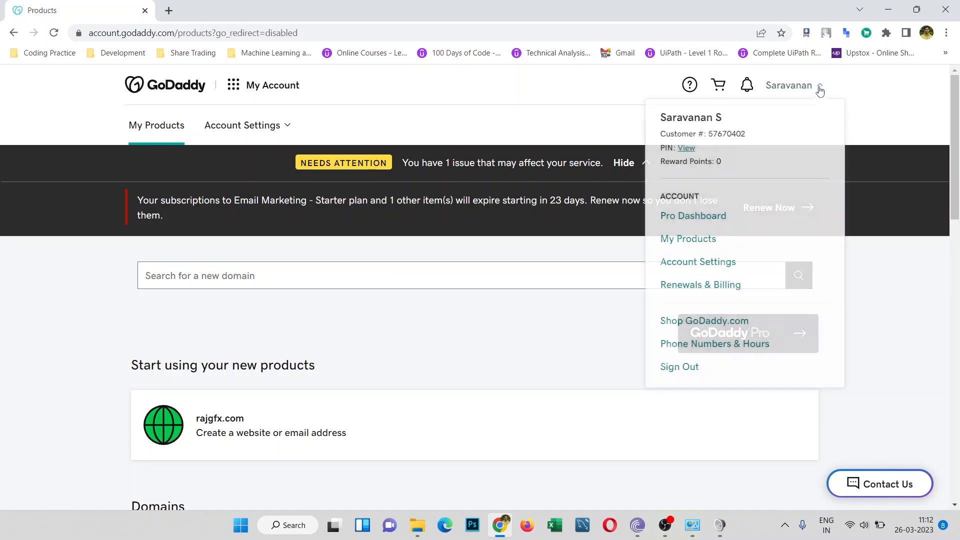
pyautogui.click(695, 241)
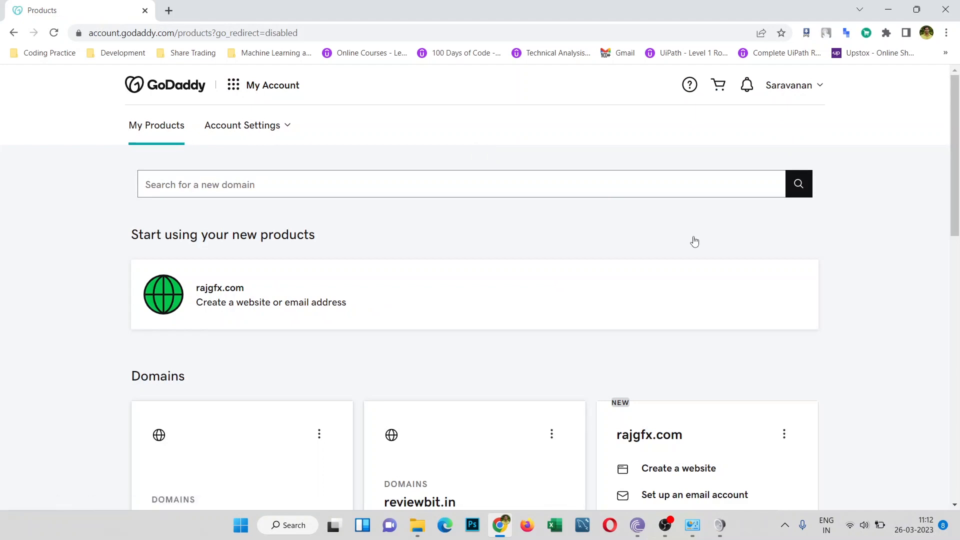
# Step: Expand Web Hosting to find the Starter Linux Hosting with cPanel plan under rajgfx.com
pyautogui.scroll(-1, 694, 242)
pyautogui.scroll(-9, 694, 241)
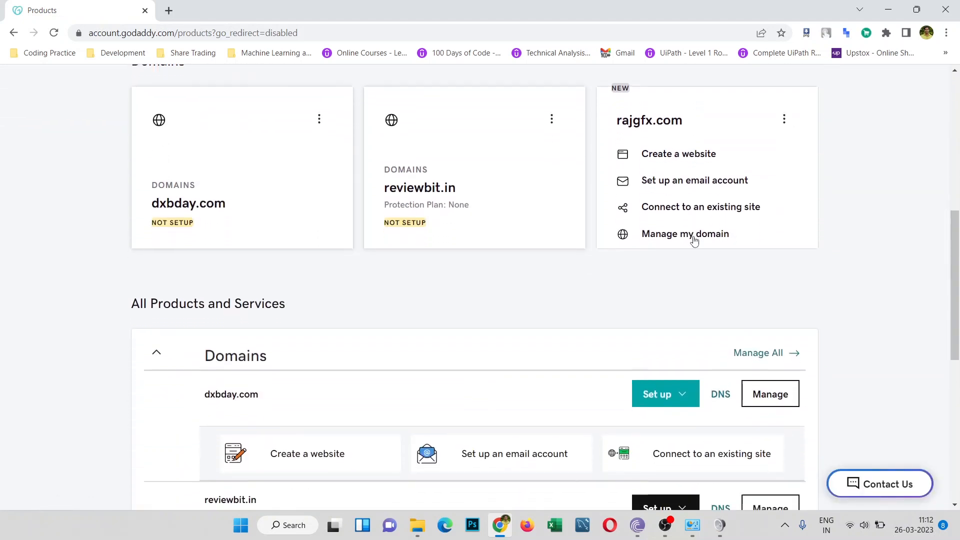
pyautogui.scroll(-2, 695, 241)
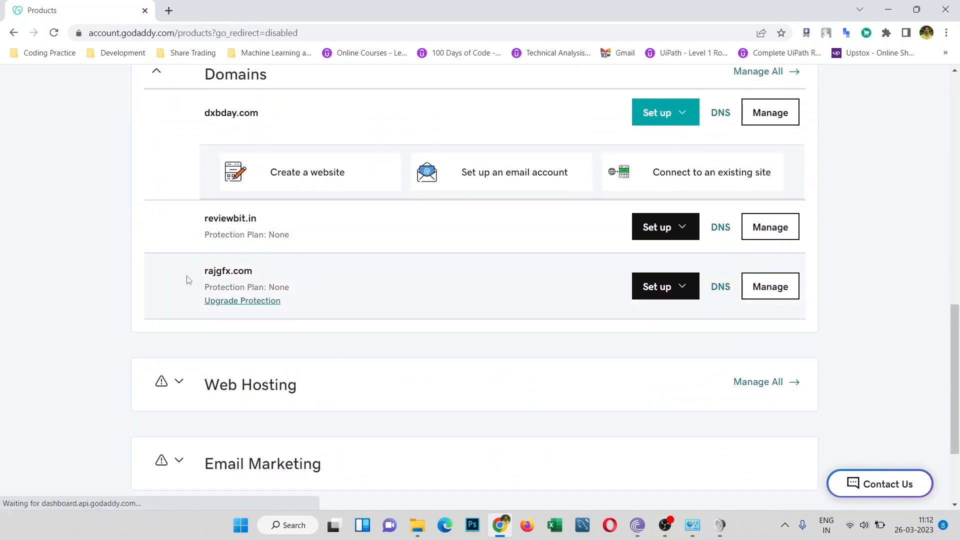
pyautogui.moveTo(203, 270); pyautogui.dragTo(261, 276)
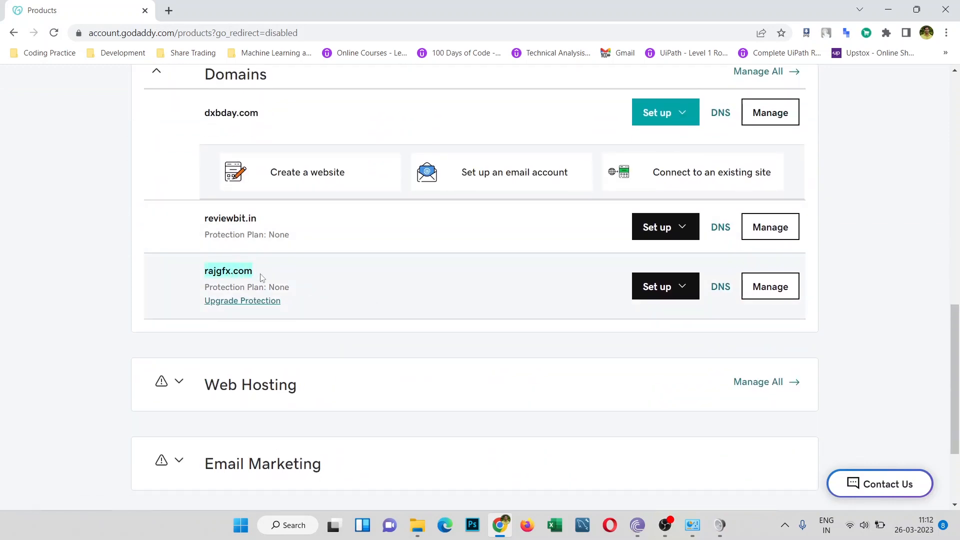
pyautogui.click(178, 383)
pyautogui.scroll(-3, 120, 267)
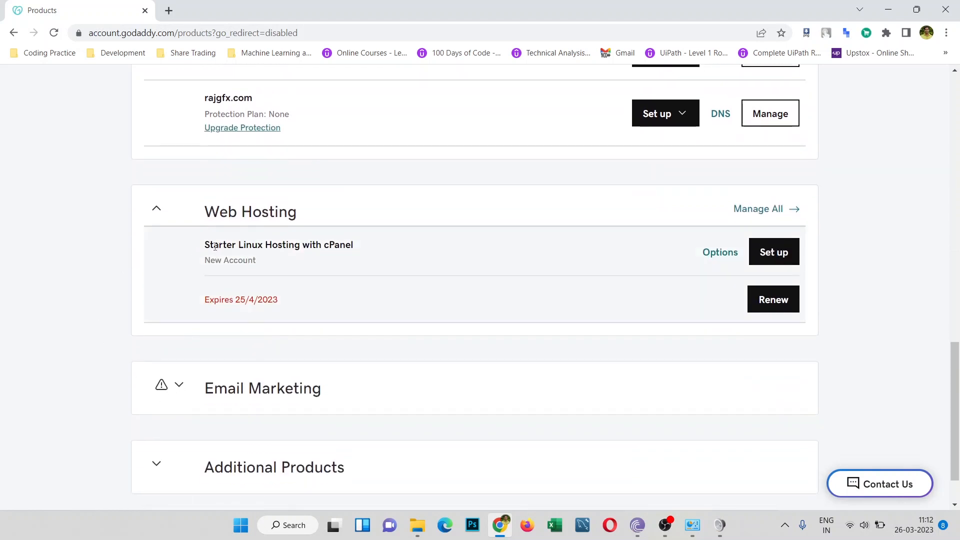
pyautogui.moveTo(206, 246); pyautogui.dragTo(364, 252)
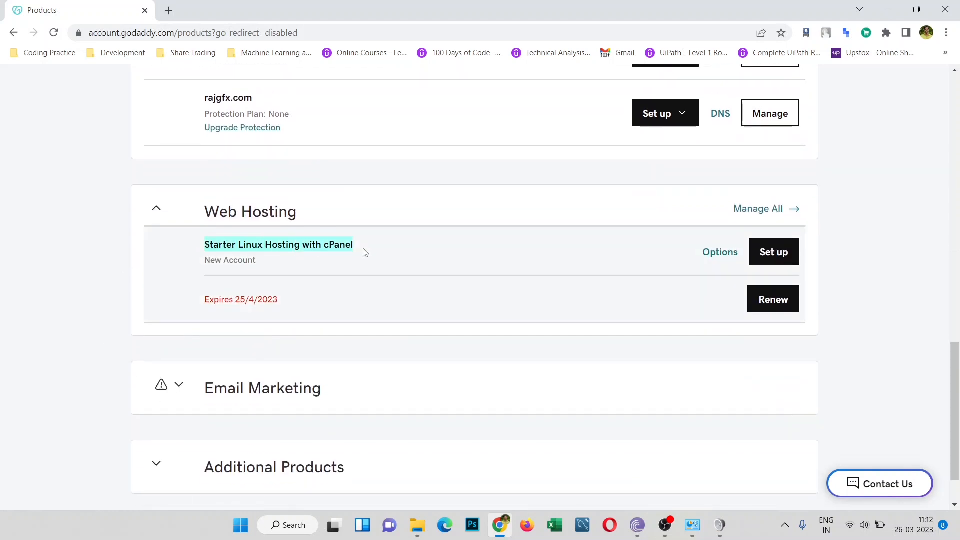
pyautogui.click(2, 249)
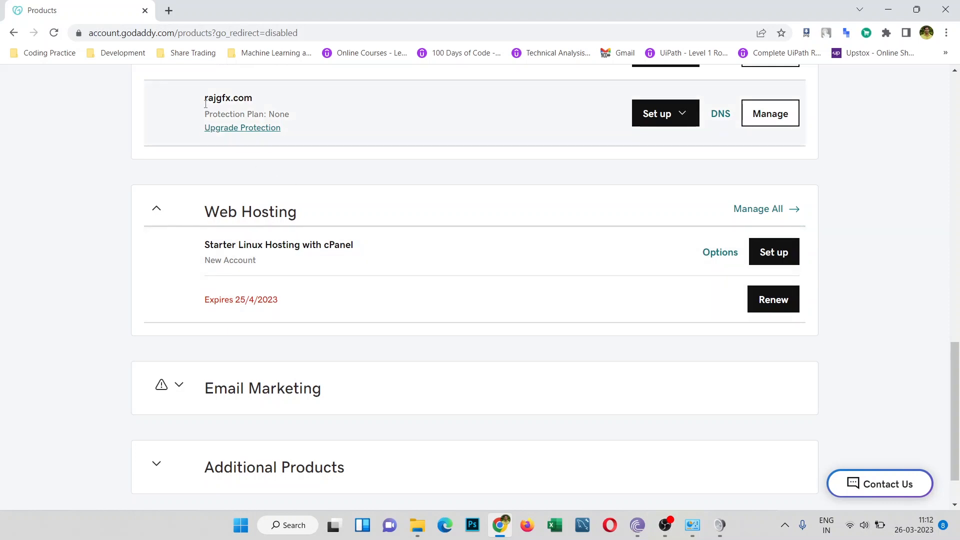
# Step: Start setup of the Starter Linux hosting plan, which shows New Account status
pyautogui.moveTo(204, 98); pyautogui.dragTo(274, 108)
pyautogui.moveTo(194, 257); pyautogui.dragTo(357, 261)
pyautogui.click(357, 261)
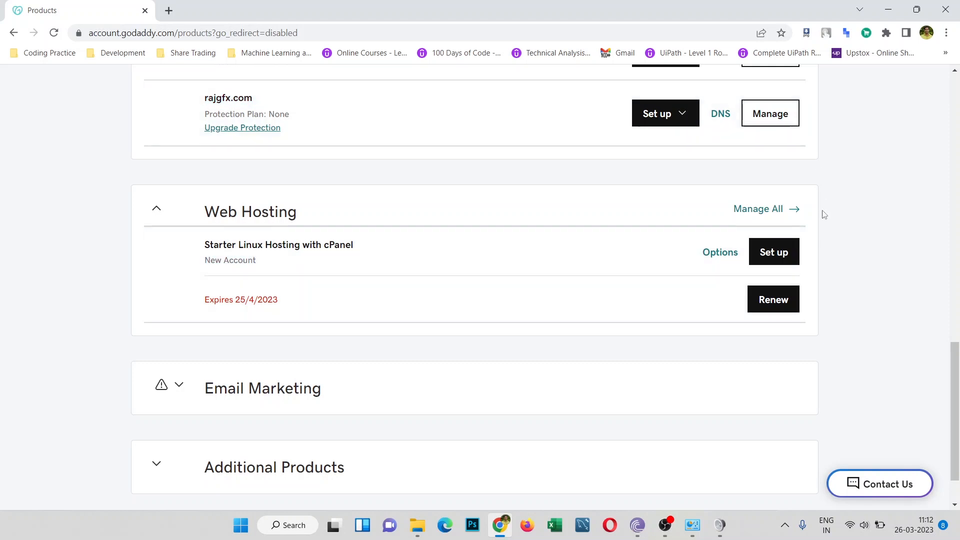
pyautogui.click(784, 256)
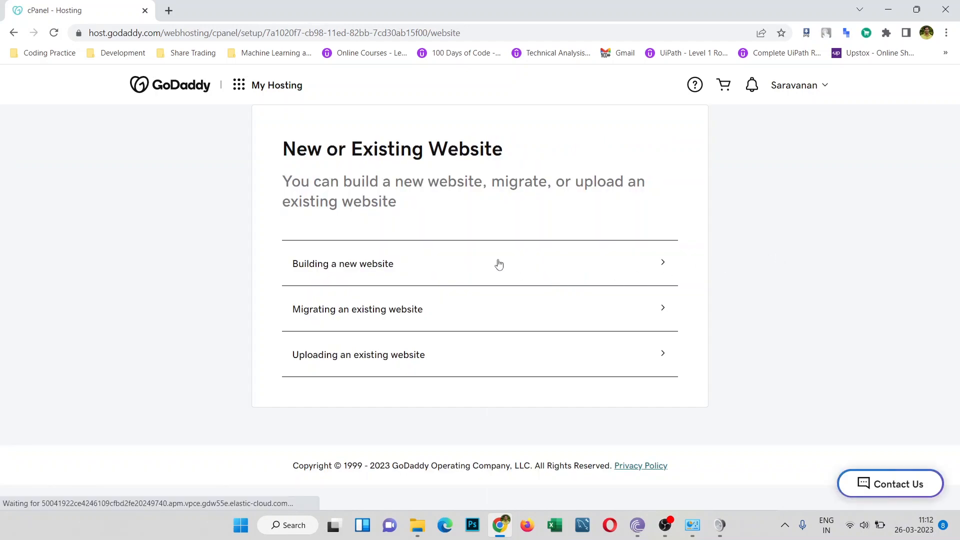
# Step: Choose to build a new website on the hosting plan
pyautogui.click(397, 266)
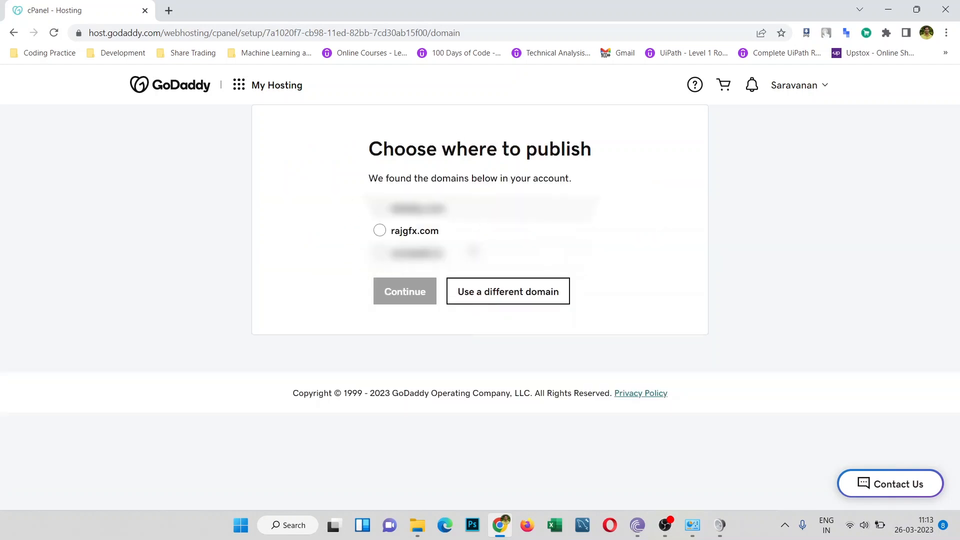
# Step: Publish on rajgfx.com in the Asia - India data center and accept installing WordPress
pyautogui.click(380, 232)
pyautogui.click(405, 297)
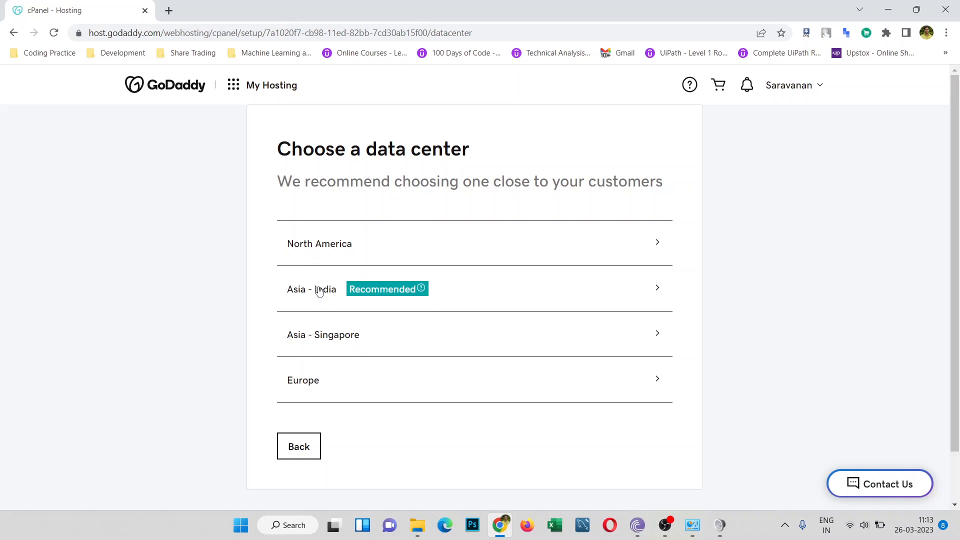
pyautogui.click(490, 296)
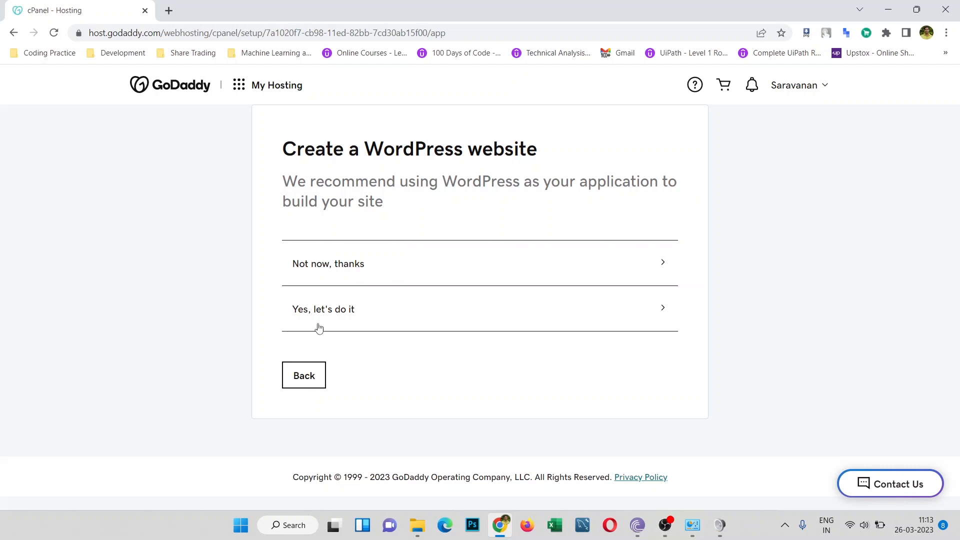
pyautogui.click(349, 316)
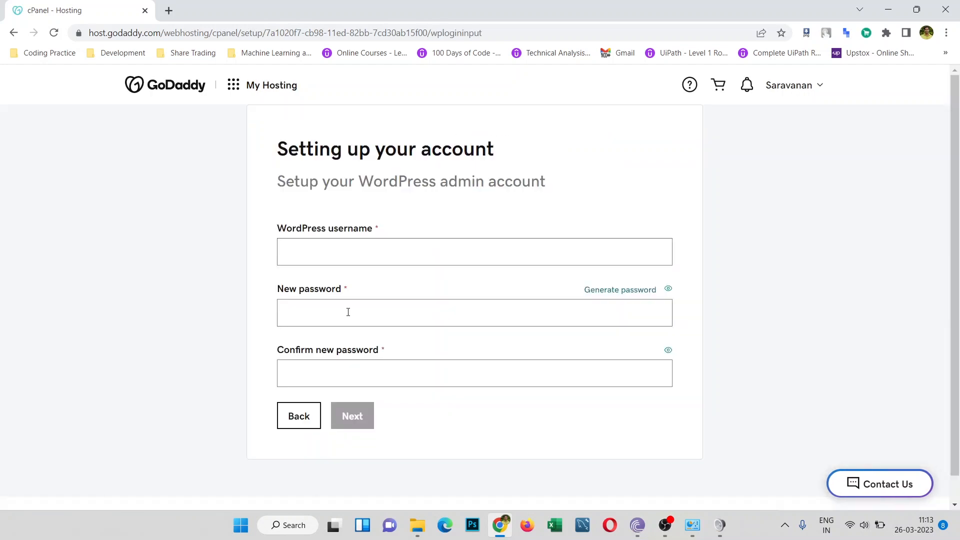
pyautogui.click(395, 258)
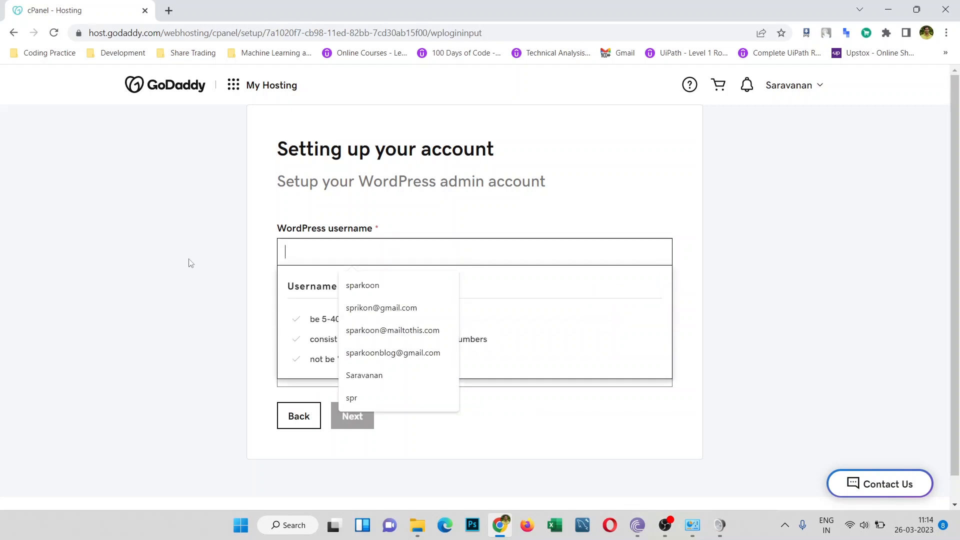
pyautogui.write('raj')
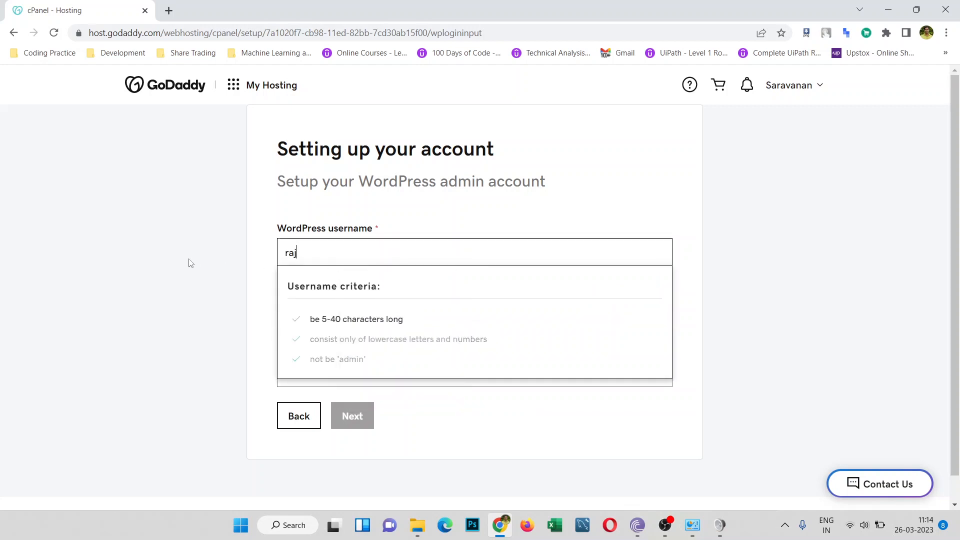
pyautogui.write('gfx')
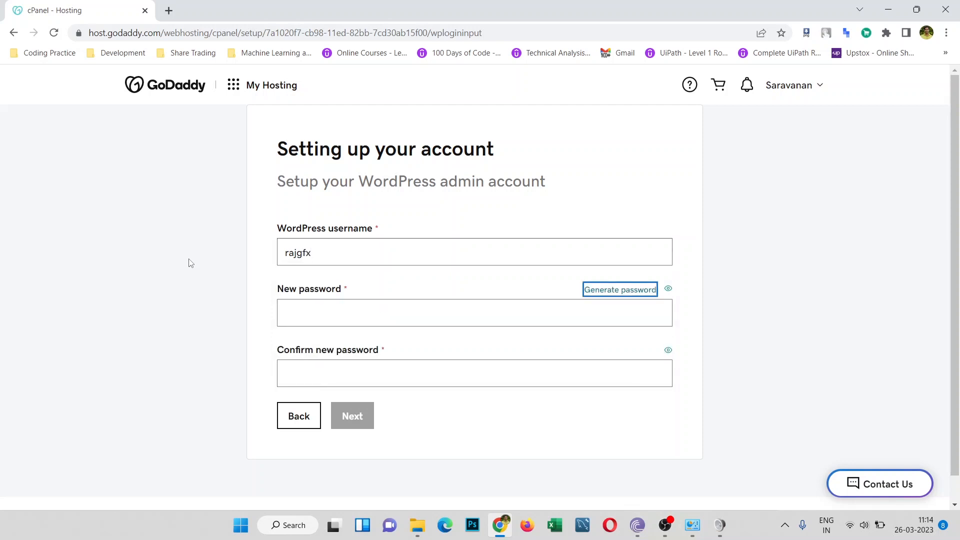
pyautogui.press('Tab')
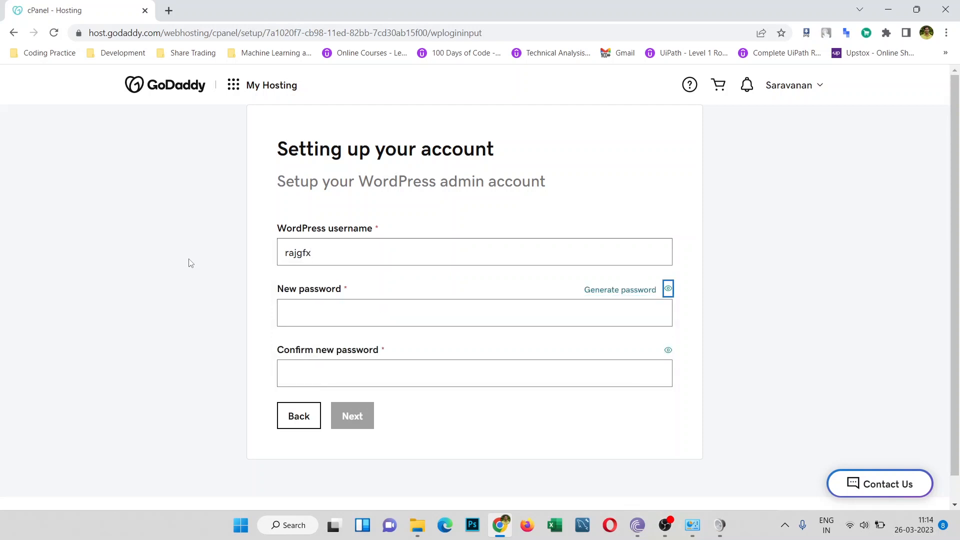
pyautogui.click(364, 321)
pyautogui.write('sara')
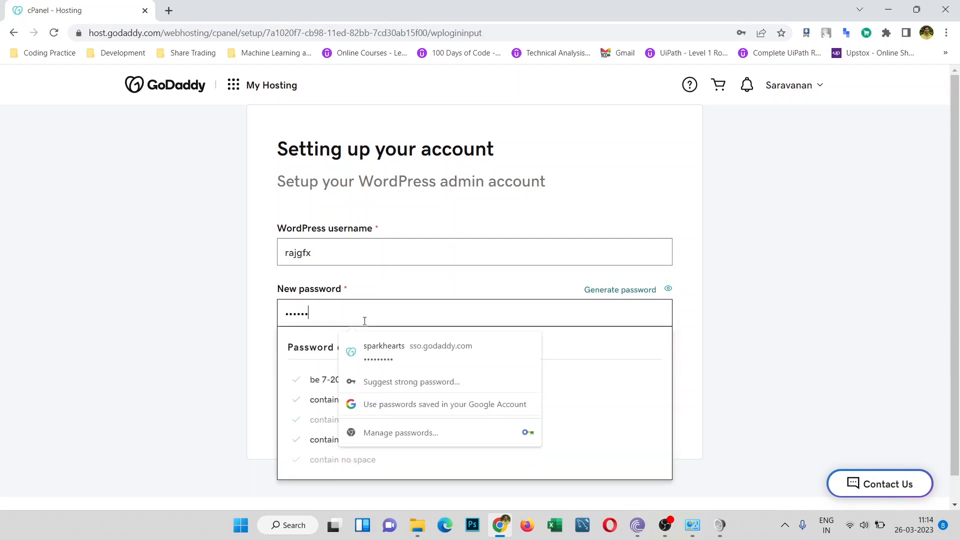
pyautogui.write('vanan')
pyautogui.hotkey('ctrl', 'a')
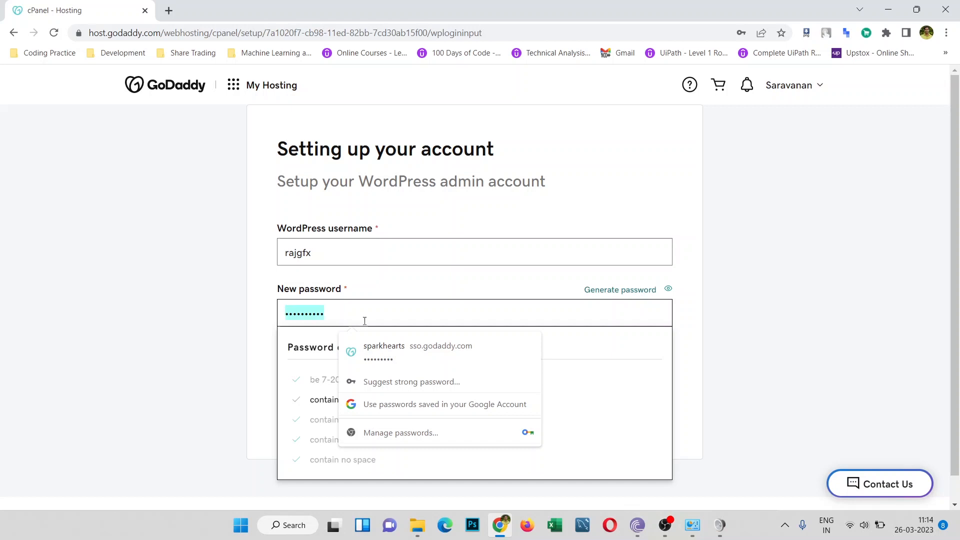
pyautogui.write('•••••')
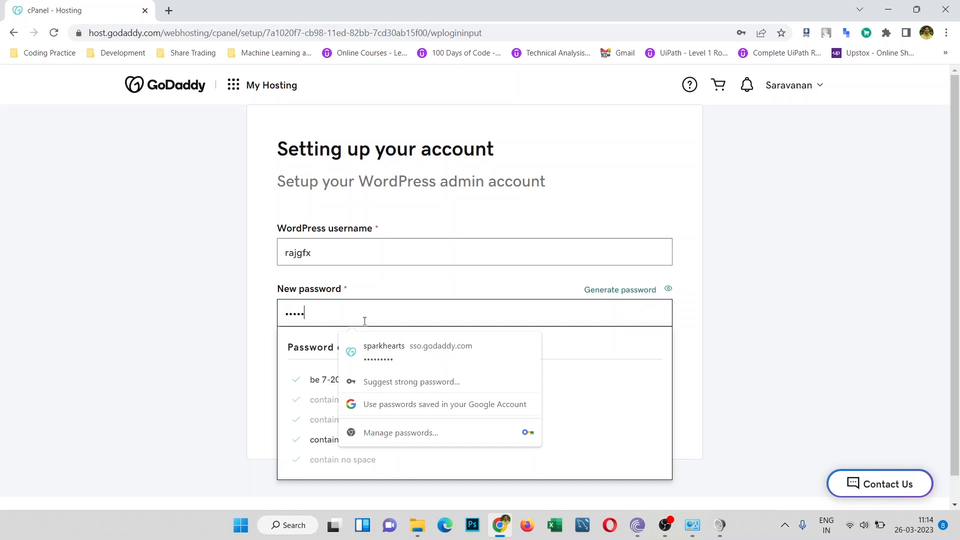
pyautogui.write('•••••')
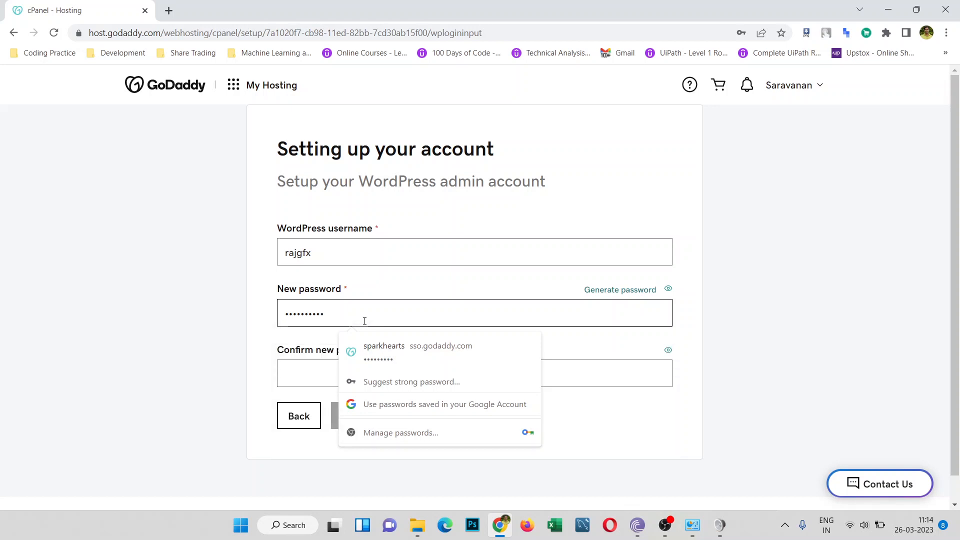
pyautogui.click(307, 364)
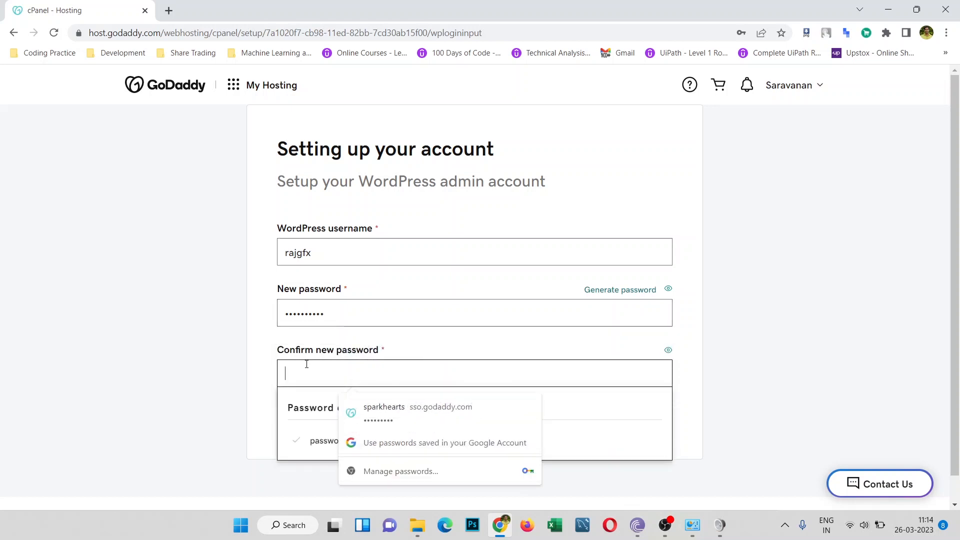
pyautogui.write('••')
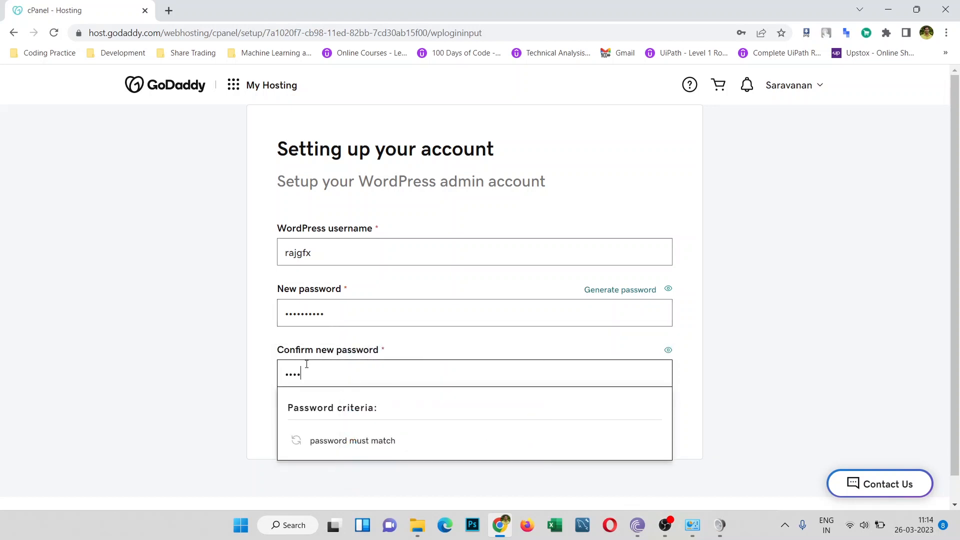
pyautogui.write('•••••••')
pyautogui.click(202, 334)
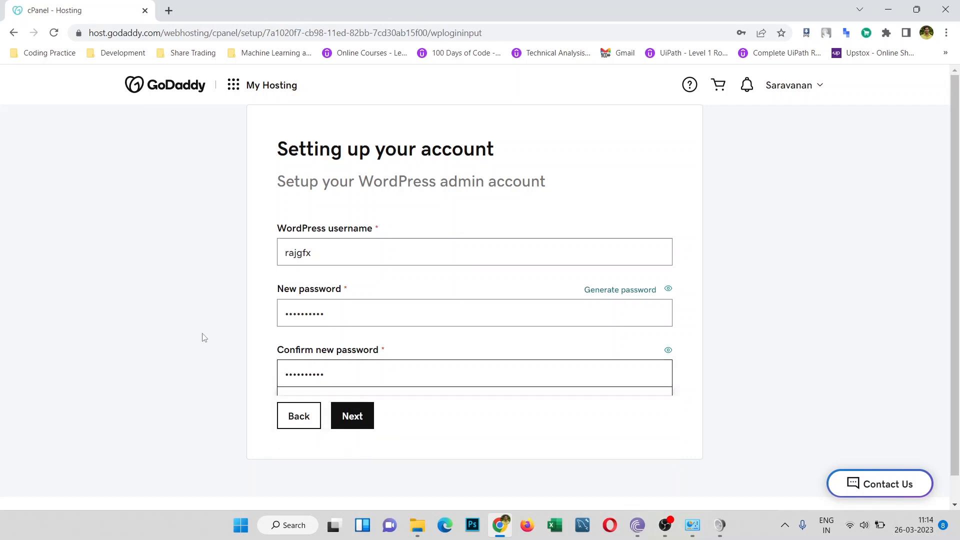
pyautogui.click(364, 416)
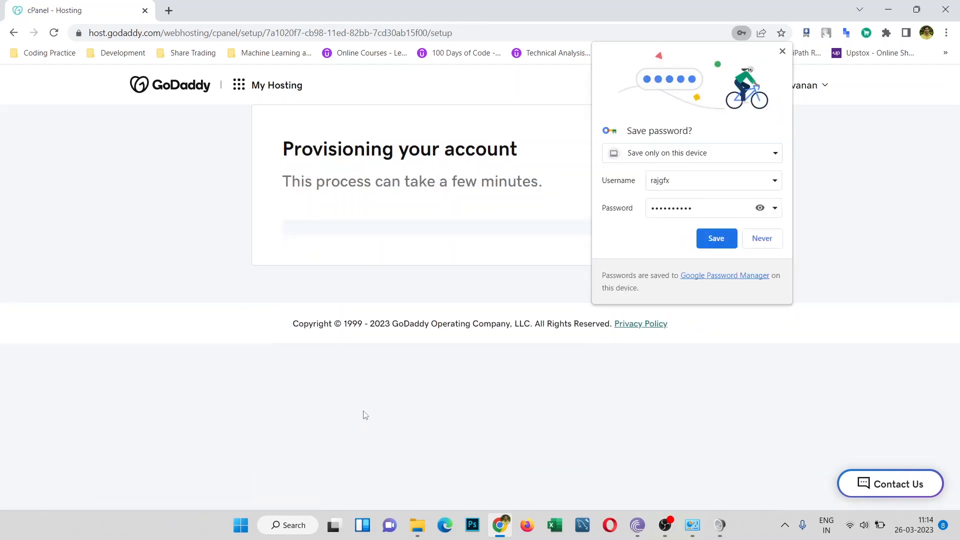
# Step: Decline Chrome's offer to save the password and let onboarding finish
pyautogui.click(765, 241)
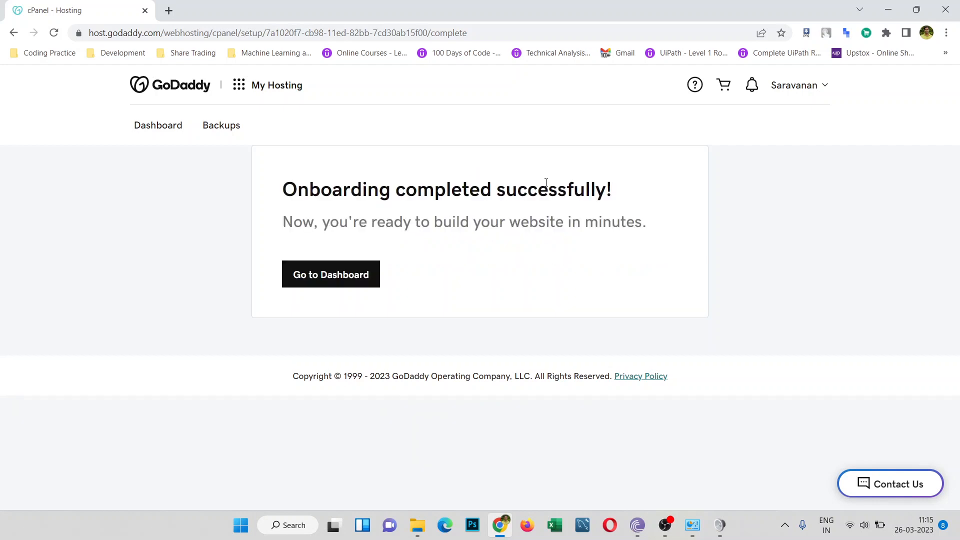
# Step: Open the rajgfx.com hosting dashboard and look through its sections
pyautogui.click(321, 283)
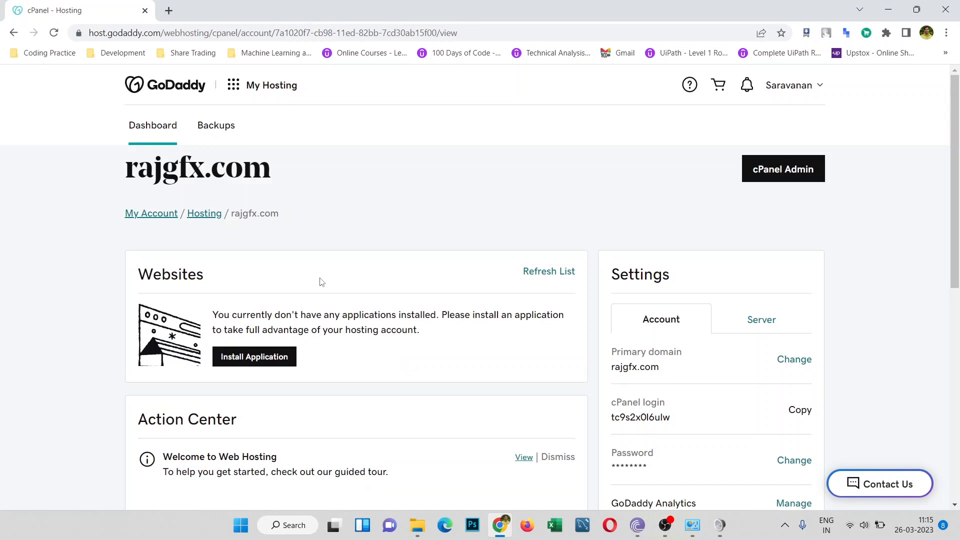
pyautogui.scroll(-3, 321, 283)
pyautogui.scroll(-2, 320, 282)
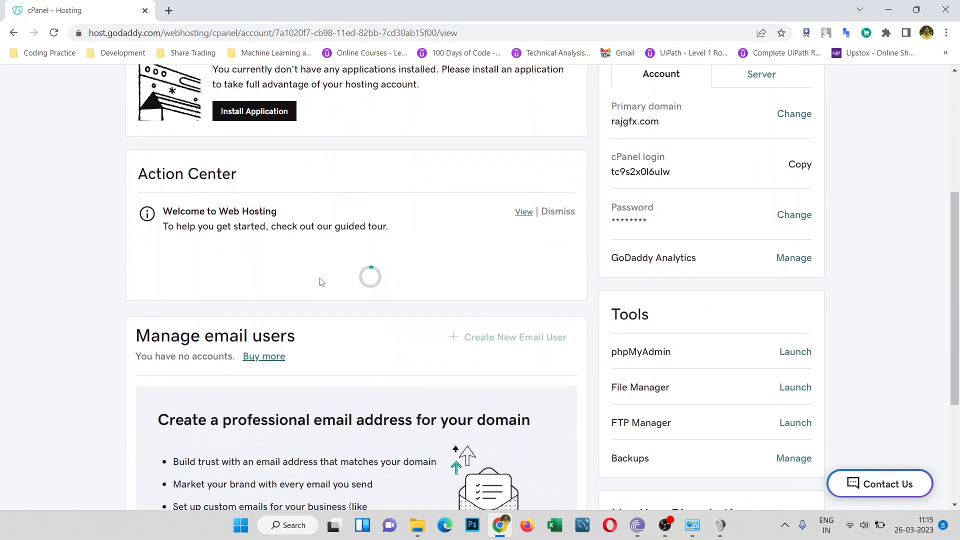
pyautogui.scroll(-3, 321, 282)
pyautogui.scroll(-2, 321, 282)
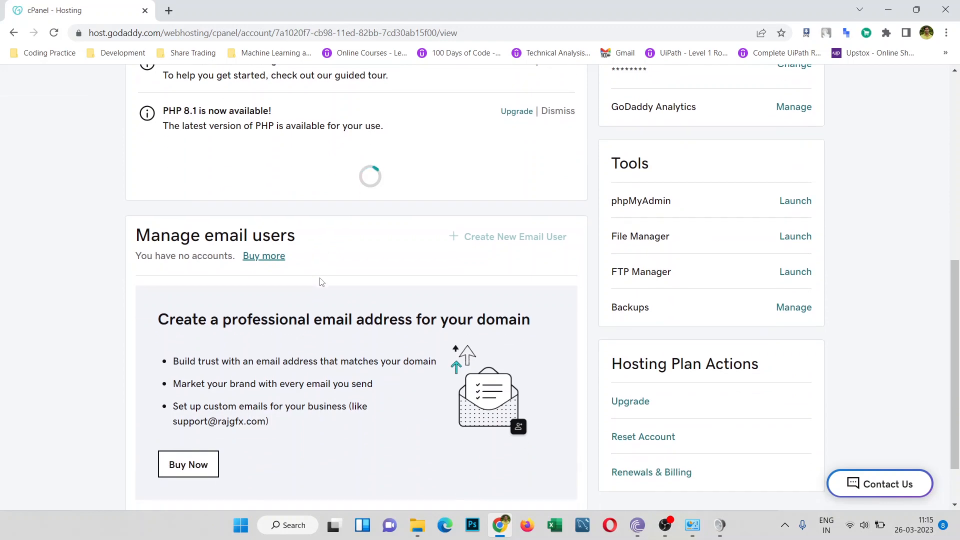
pyautogui.scroll(10, 320, 278)
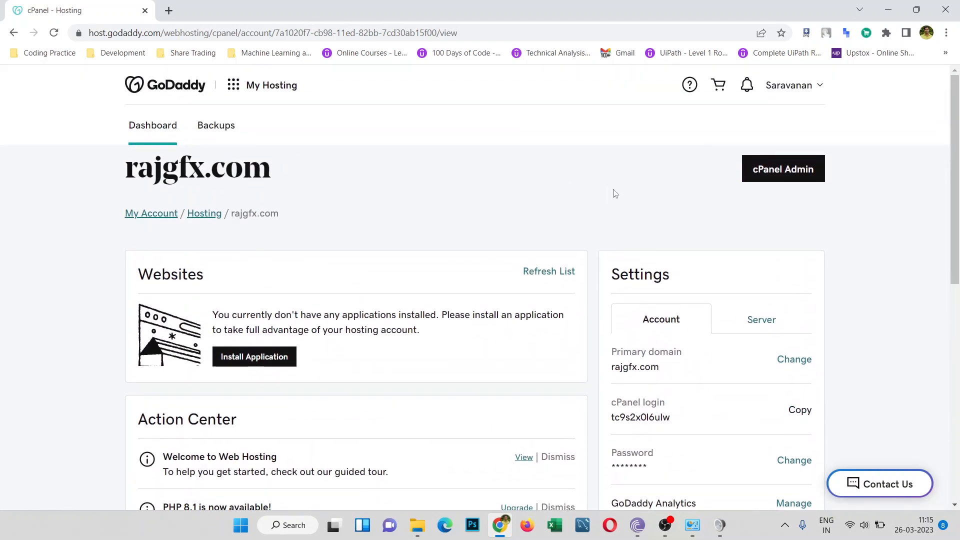
# Step: Open cPanel Admin in a new tab, then return and select the rajgfx.com domain name
pyautogui.click(795, 180)
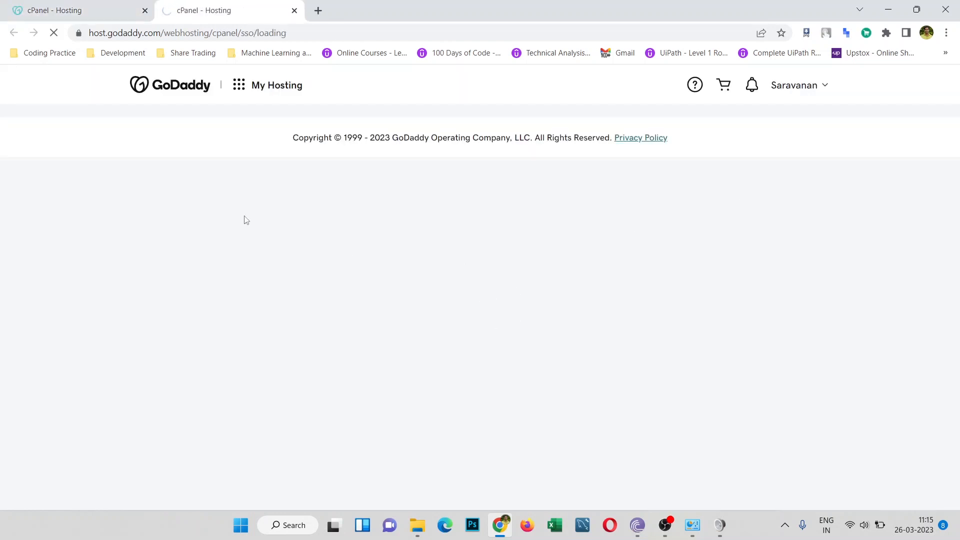
pyautogui.click(91, 6)
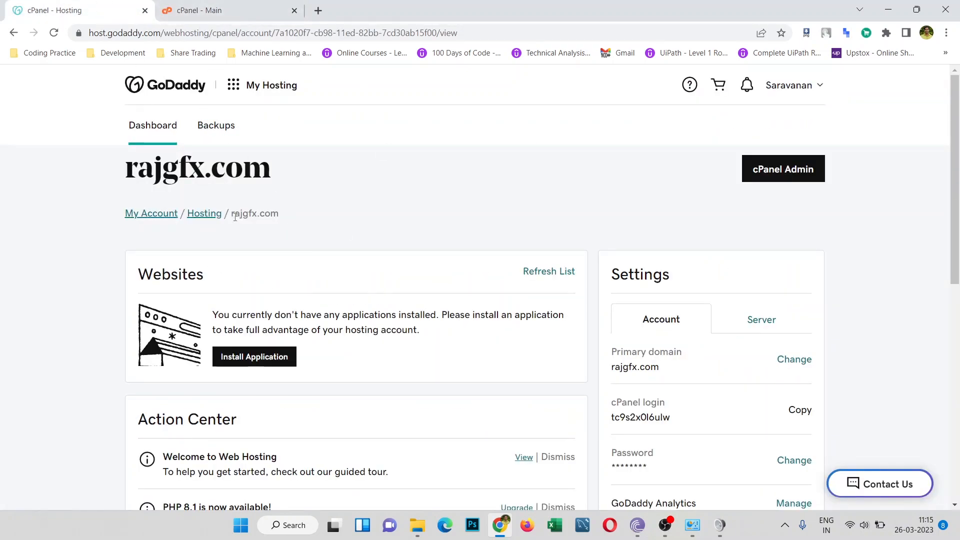
pyautogui.moveTo(232, 217); pyautogui.dragTo(283, 221)
pyautogui.hotkey('ctrl', 'c')
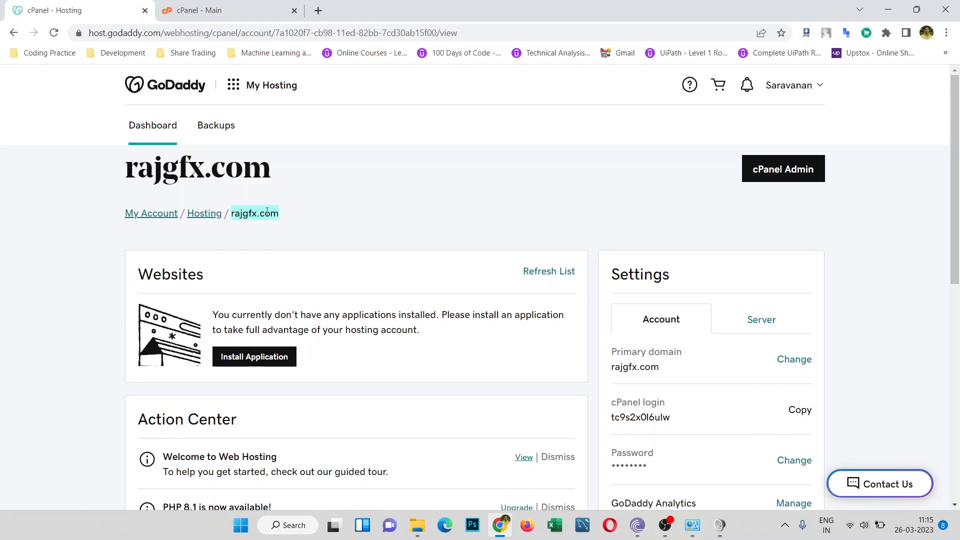
# Step: Visit rajgfx.com in a new tab to view the new site
pyautogui.click(318, 10)
pyautogui.hotkey('ctrl', 'v')
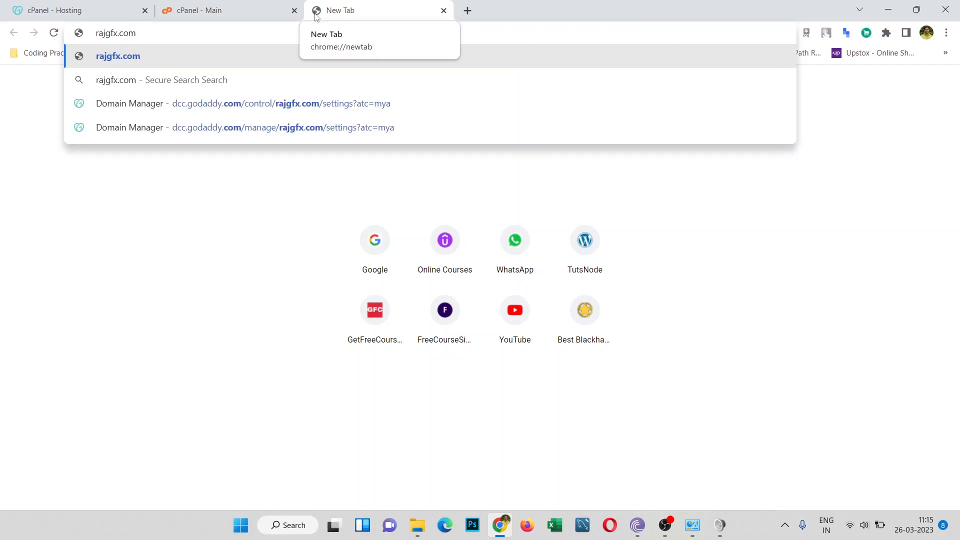
pyautogui.press('Return')
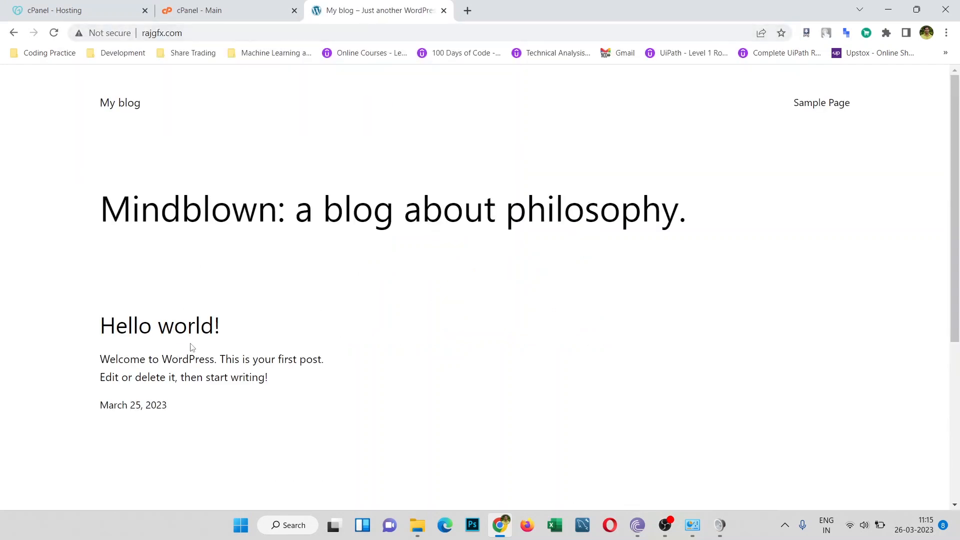
pyautogui.scroll(-1, 356, 303)
pyautogui.scroll(-5, 357, 303)
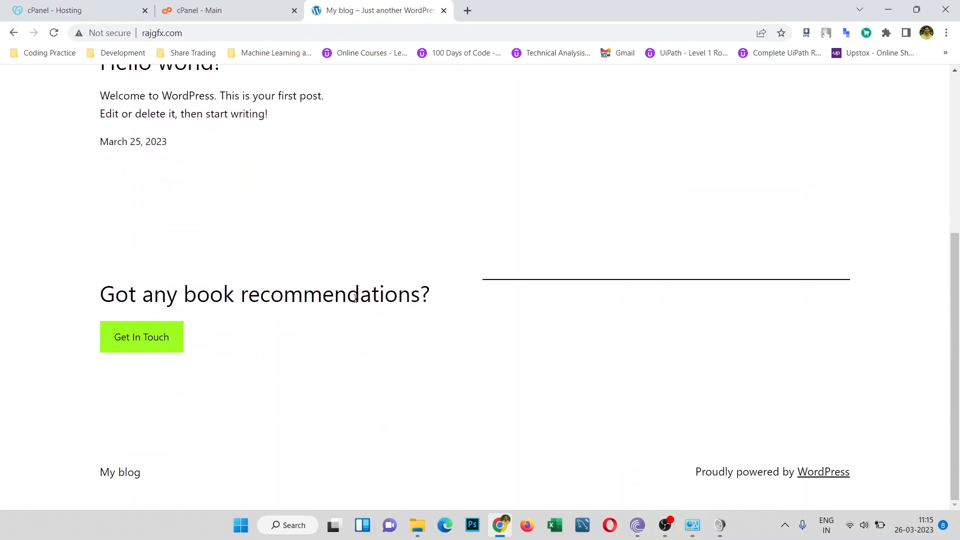
pyautogui.scroll(5, 354, 298)
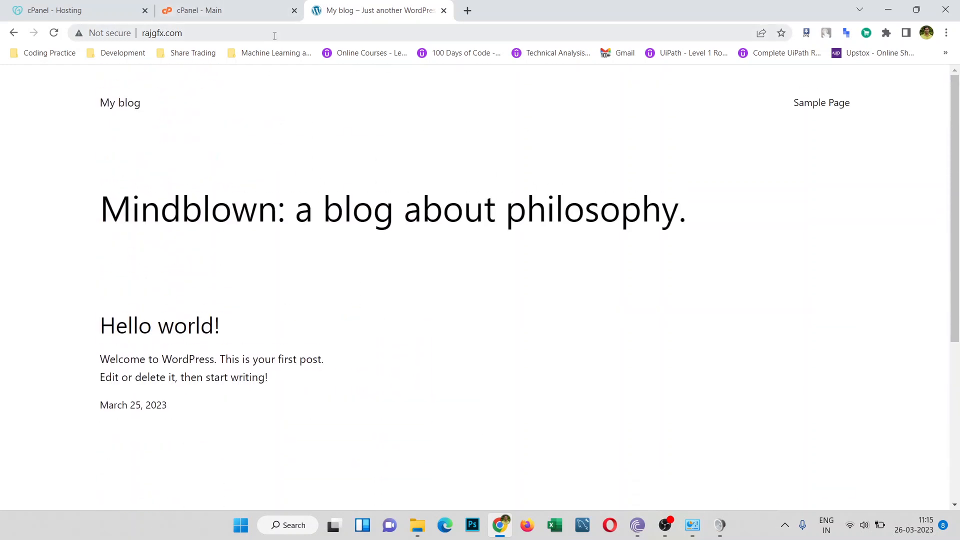
# Step: Go to rajgfx.com/wp-admin and log in as rajgfx with the admin password
pyautogui.click(275, 34)
pyautogui.click(289, 36)
pyautogui.write('/wp-ad')
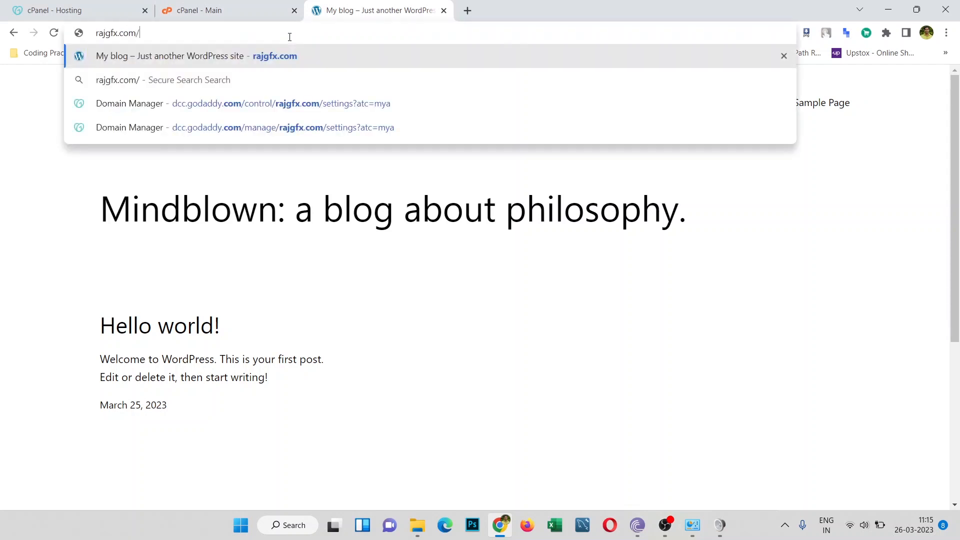
pyautogui.write('min')
pyautogui.press('Return')
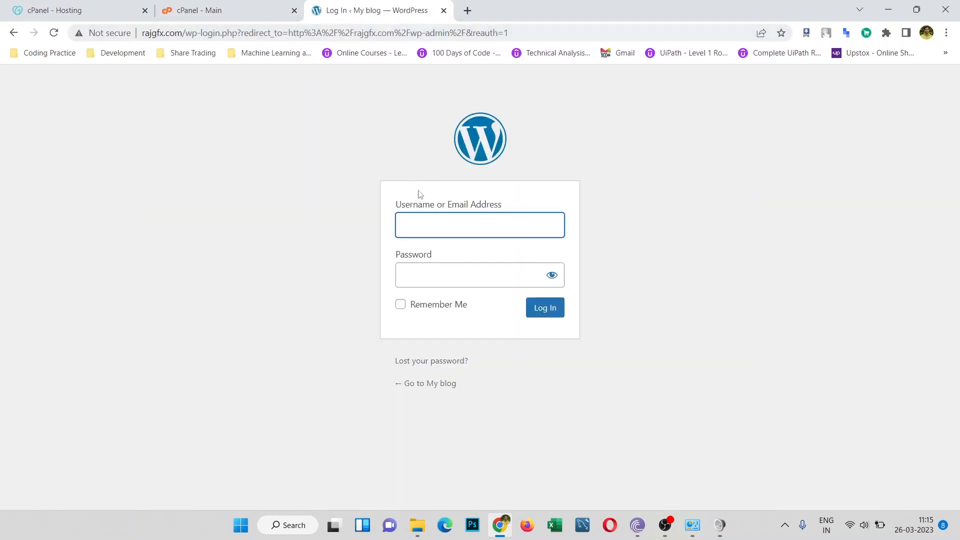
pyautogui.click(437, 222)
pyautogui.write('rajgfx')
pyautogui.press('Tab')
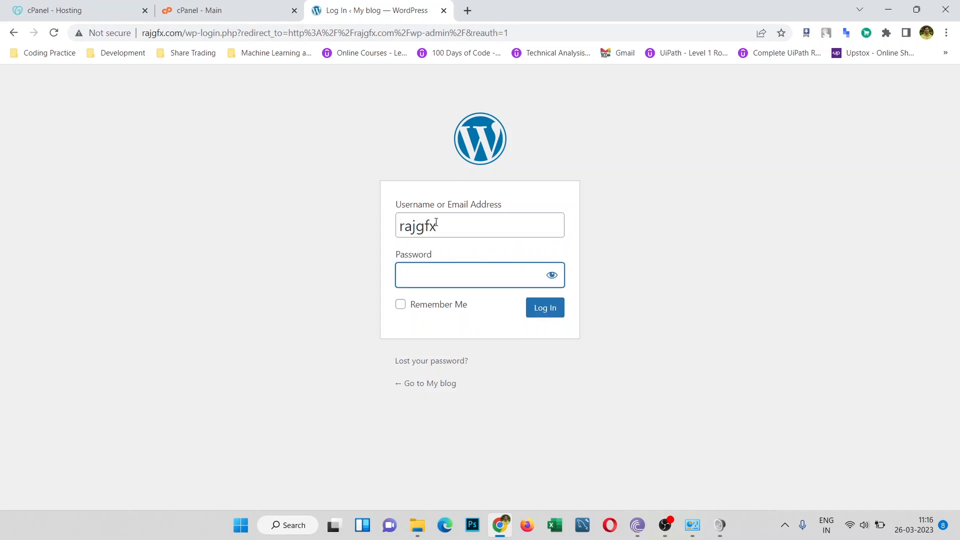
pyautogui.write('••••••••••')
pyautogui.press('Return')
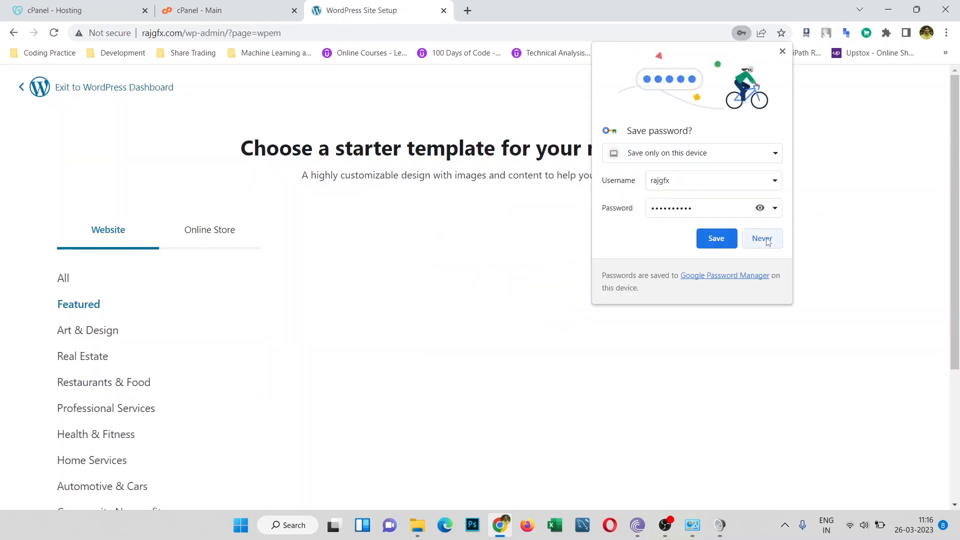
# Step: Decline saving the password and browse the starter templates
pyautogui.click(761, 238)
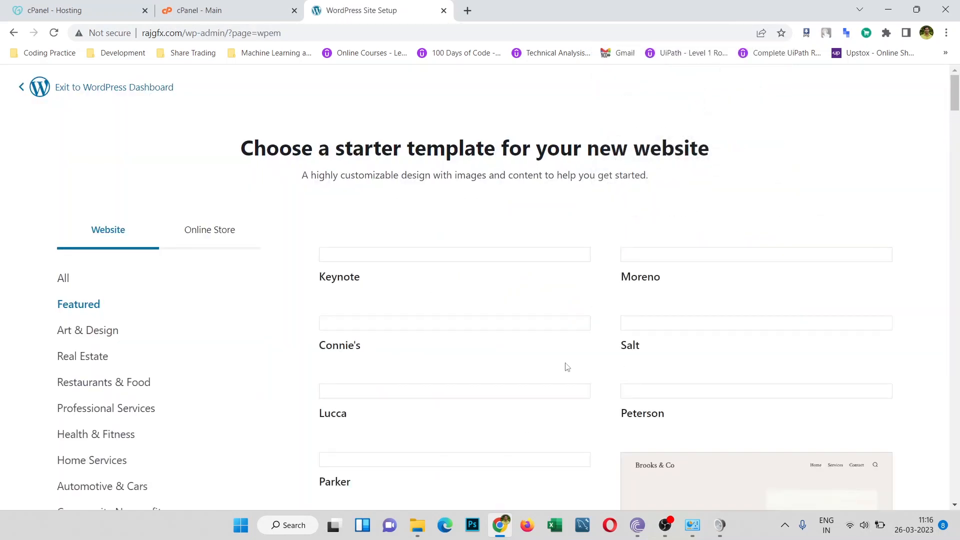
pyautogui.scroll(-2, 565, 369)
pyautogui.scroll(-9, 566, 368)
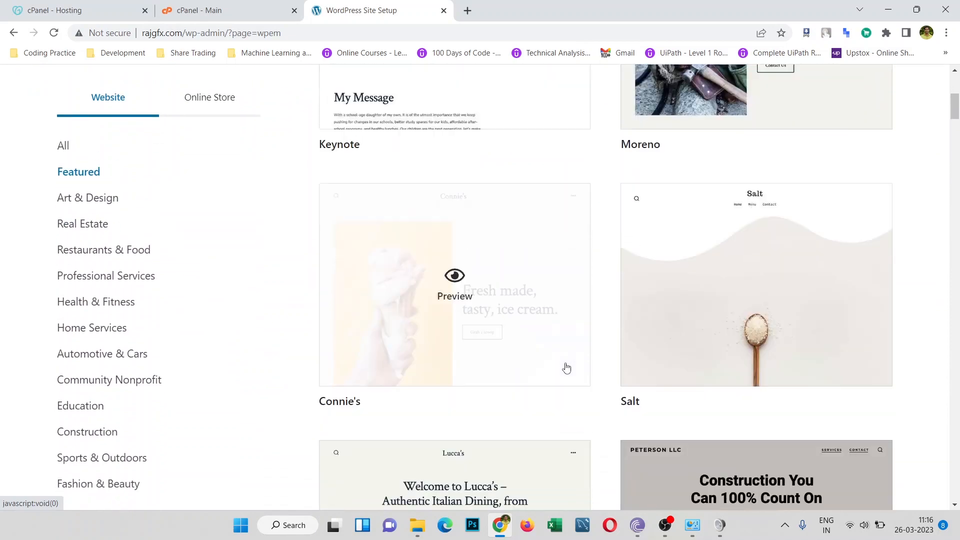
pyautogui.scroll(-8, 565, 368)
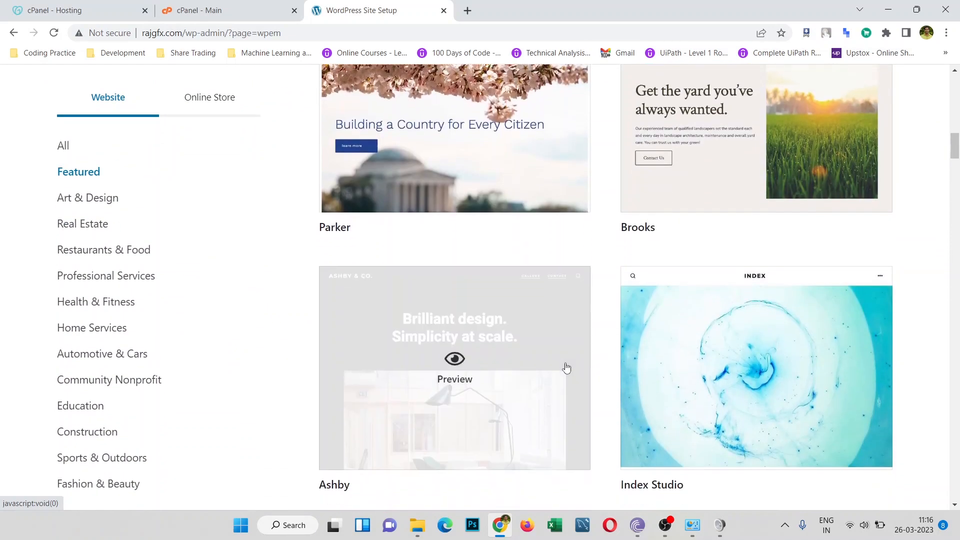
pyautogui.scroll(5, 565, 368)
pyautogui.scroll(-6, 566, 368)
pyautogui.scroll(-10, 566, 369)
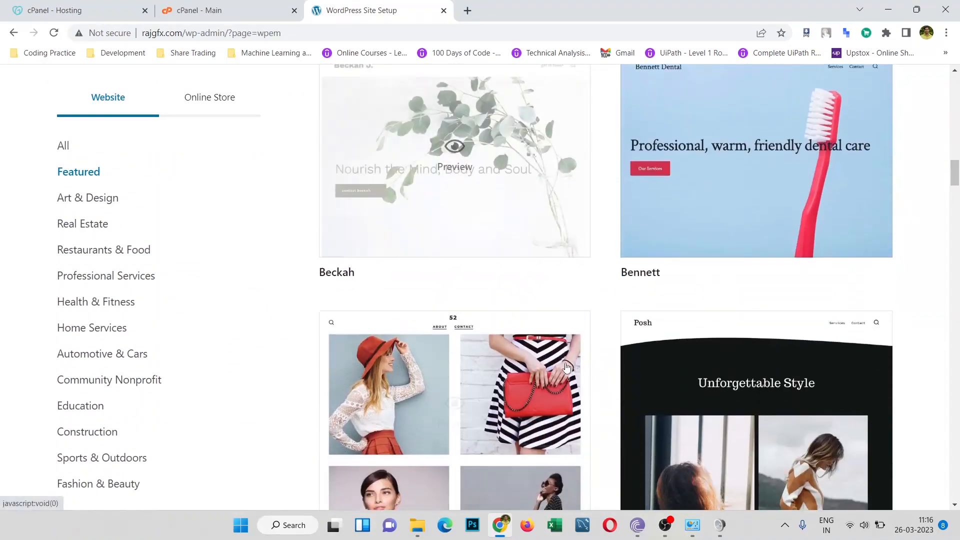
pyautogui.scroll(20, 566, 368)
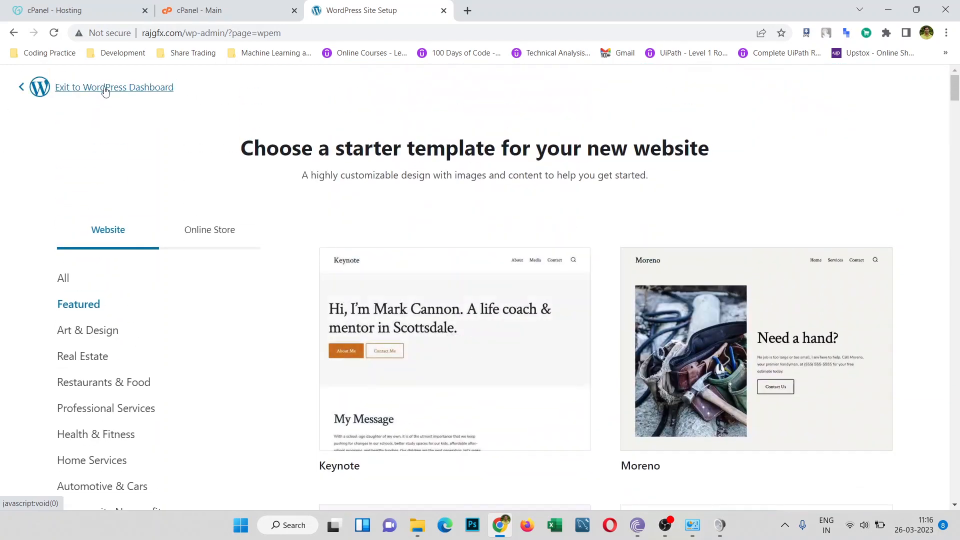
# Step: Exit the template picker to the WordPress Dashboard and confirm with Yes, I'm Sure
pyautogui.click(109, 95)
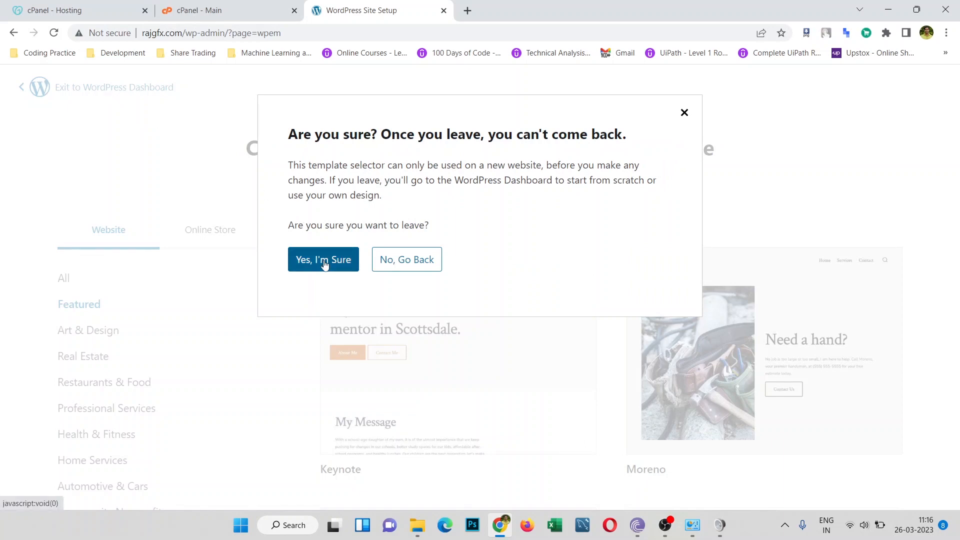
pyautogui.click(388, 261)
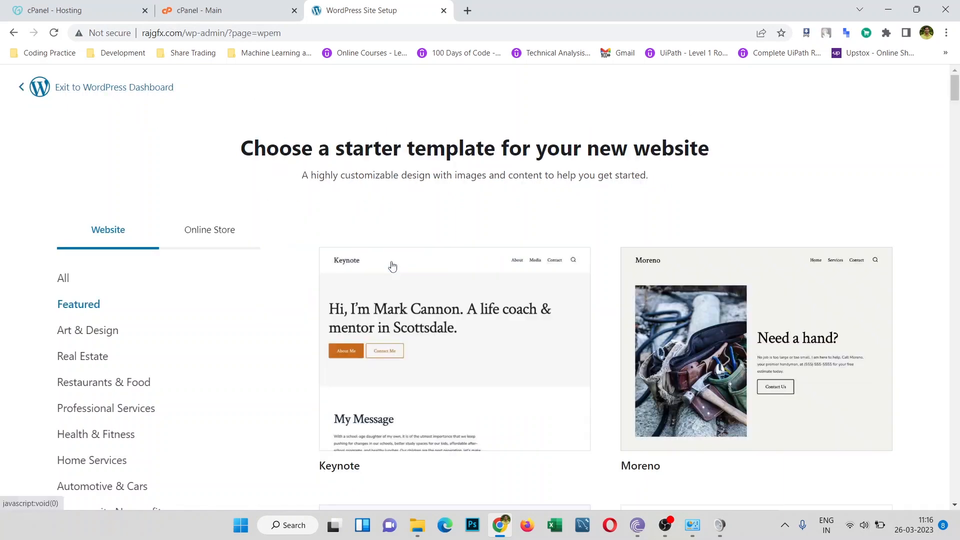
pyautogui.click(119, 92)
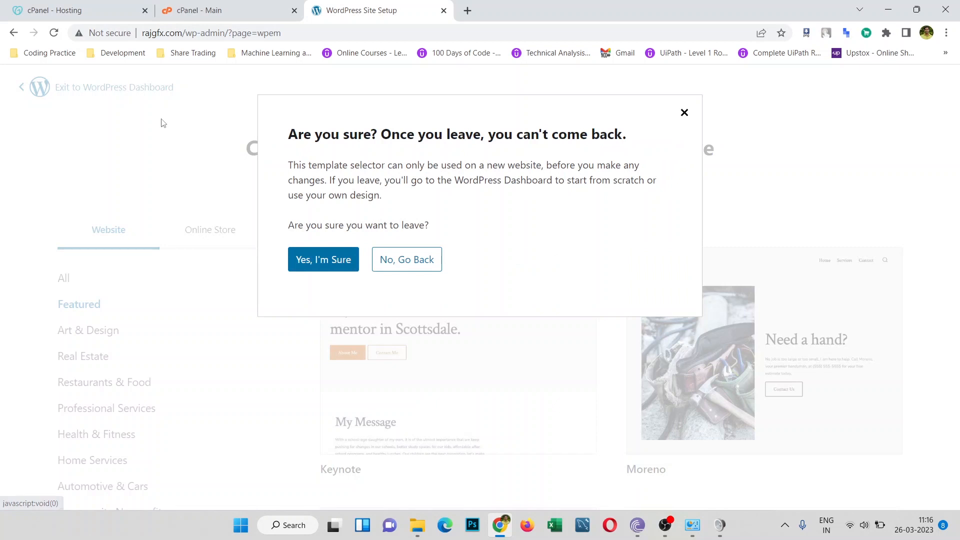
pyautogui.click(322, 263)
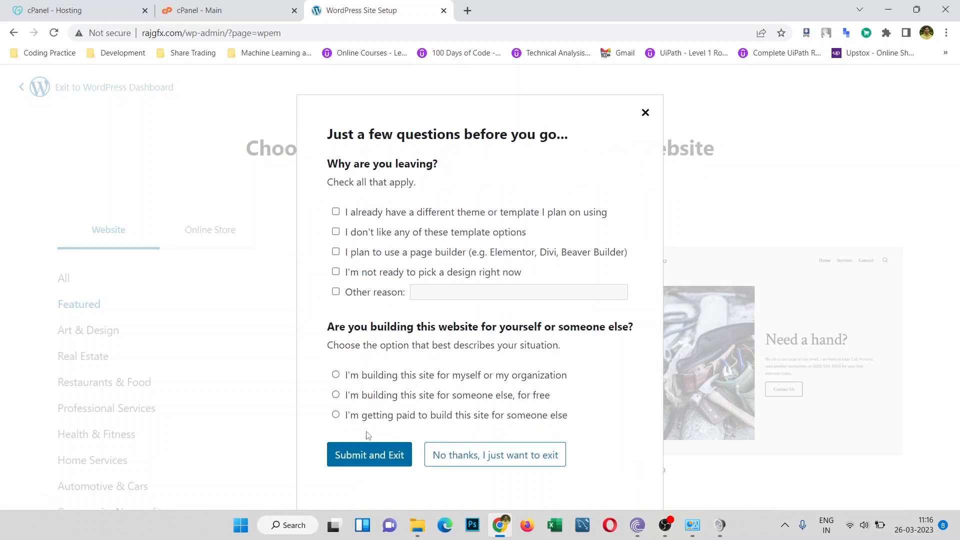
# Step: Submit the exit survey, dismiss the Welcome panel, and go to Appearance > Themes
pyautogui.click(369, 456)
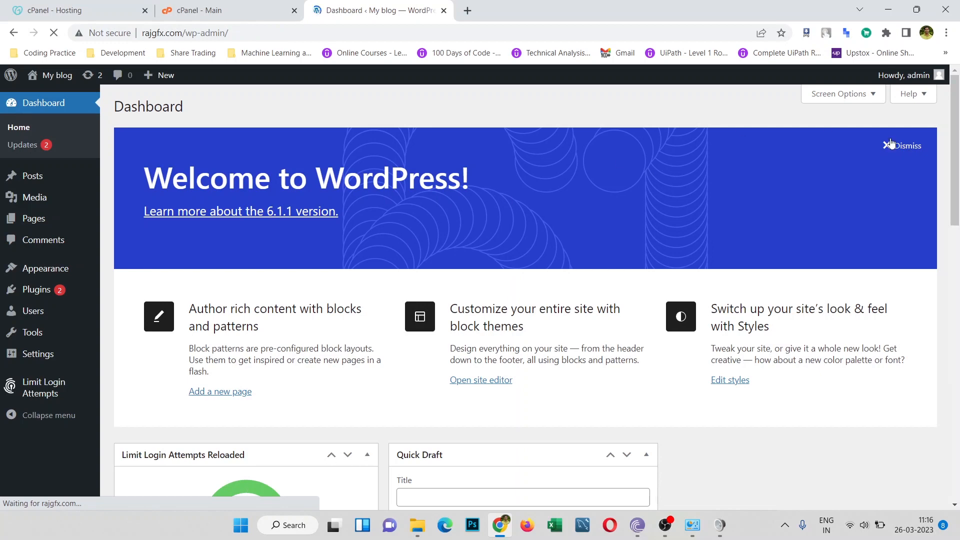
pyautogui.click(906, 148)
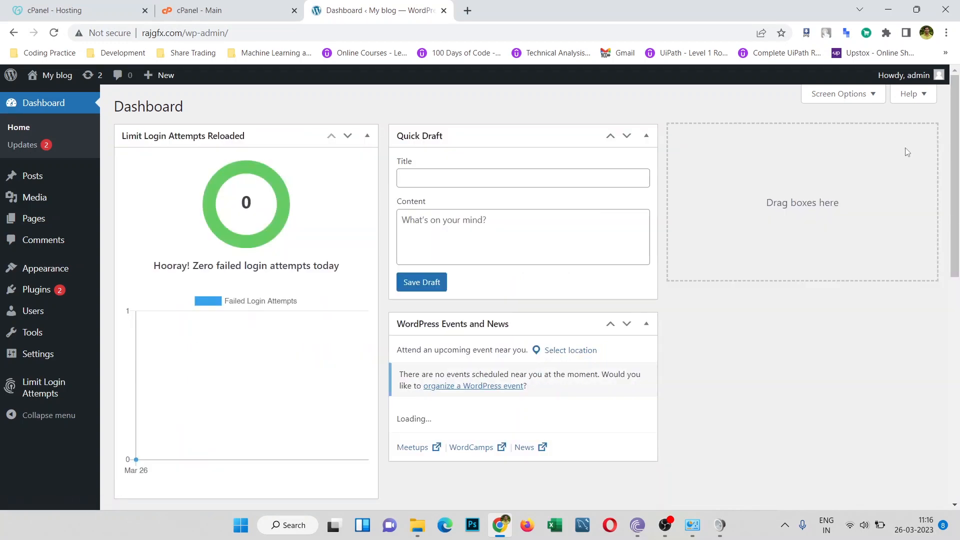
pyautogui.moveTo(64, 270)
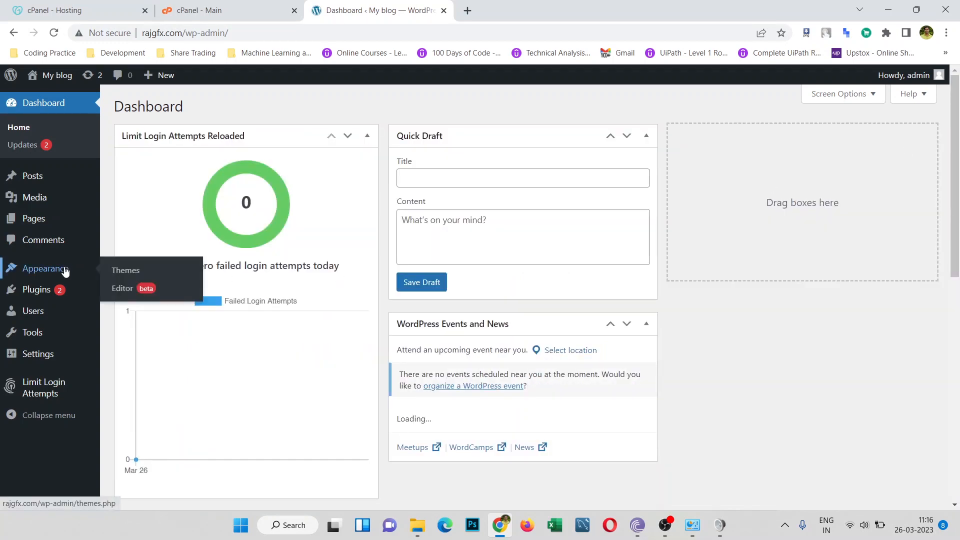
pyautogui.click(115, 273)
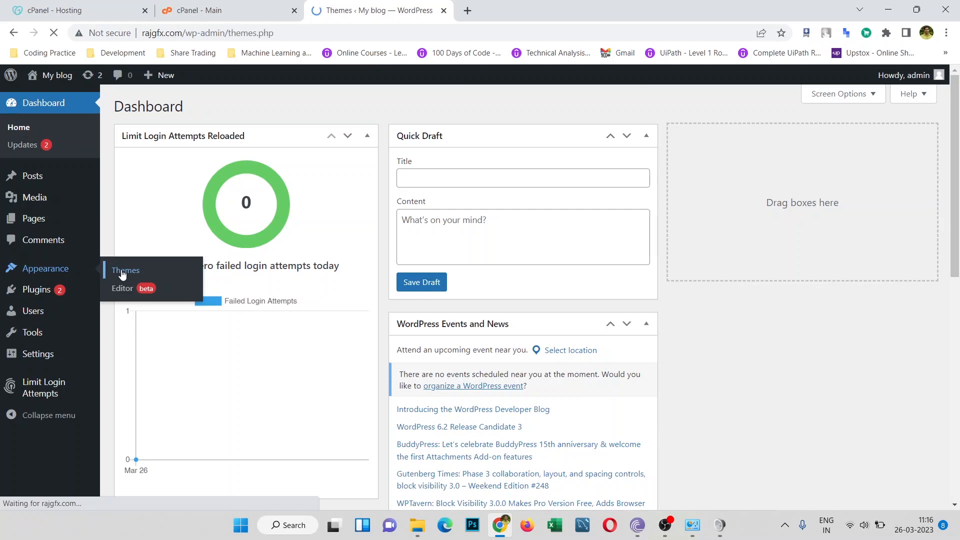